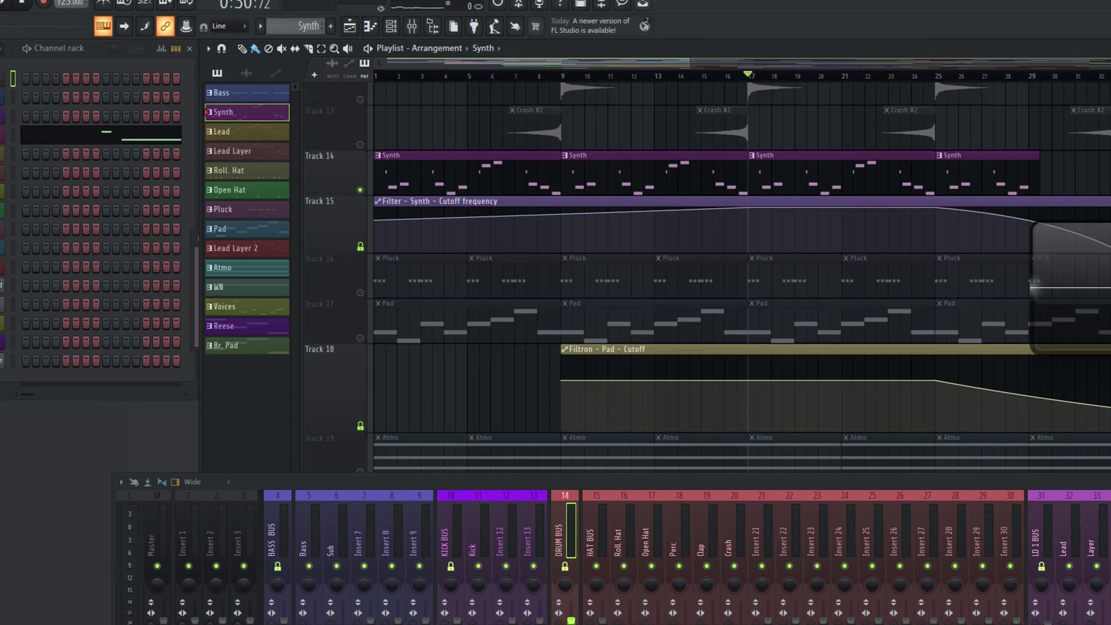
left_click(12, 135)
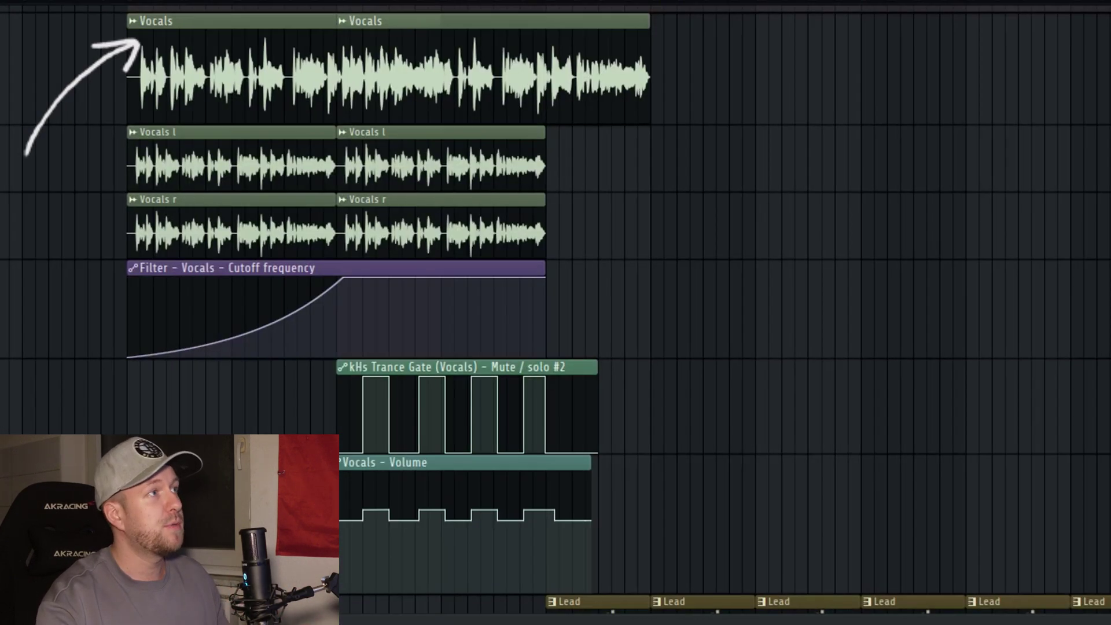
Fit the first Vocals audio clip to the project tempo using a source tempo of 85 BPM
right_click(212, 105)
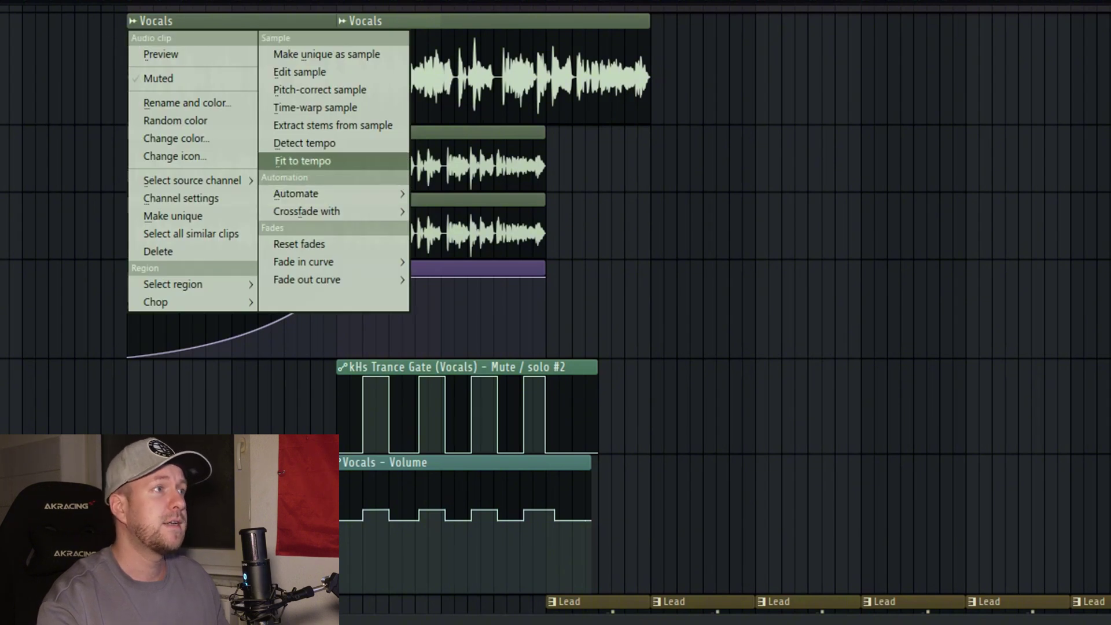
left_click(307, 162)
left_click(664, 550)
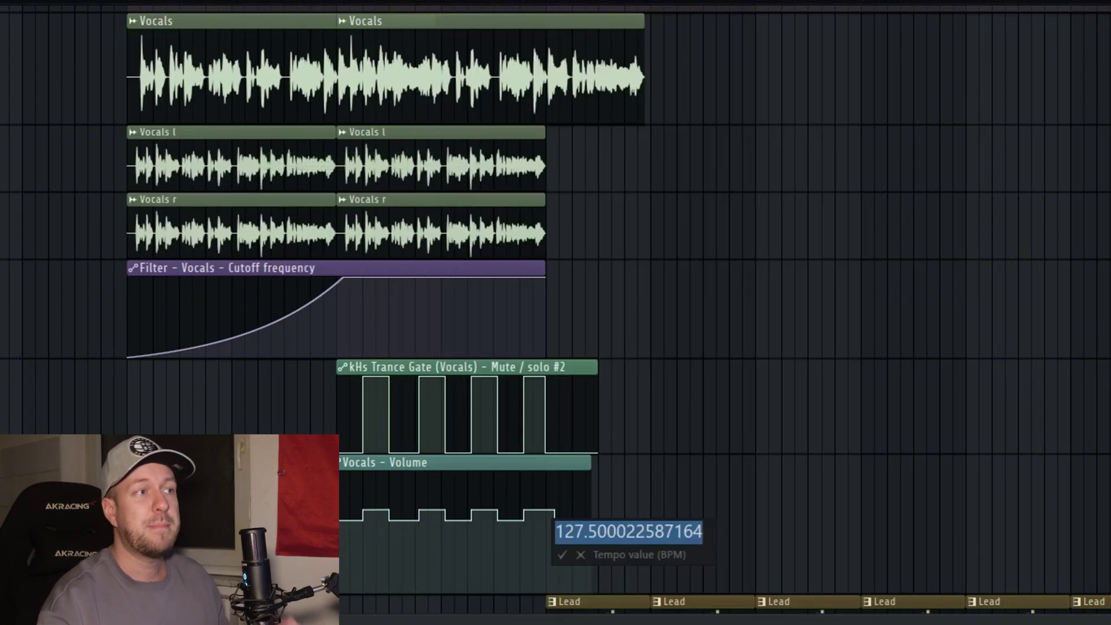
type("5")
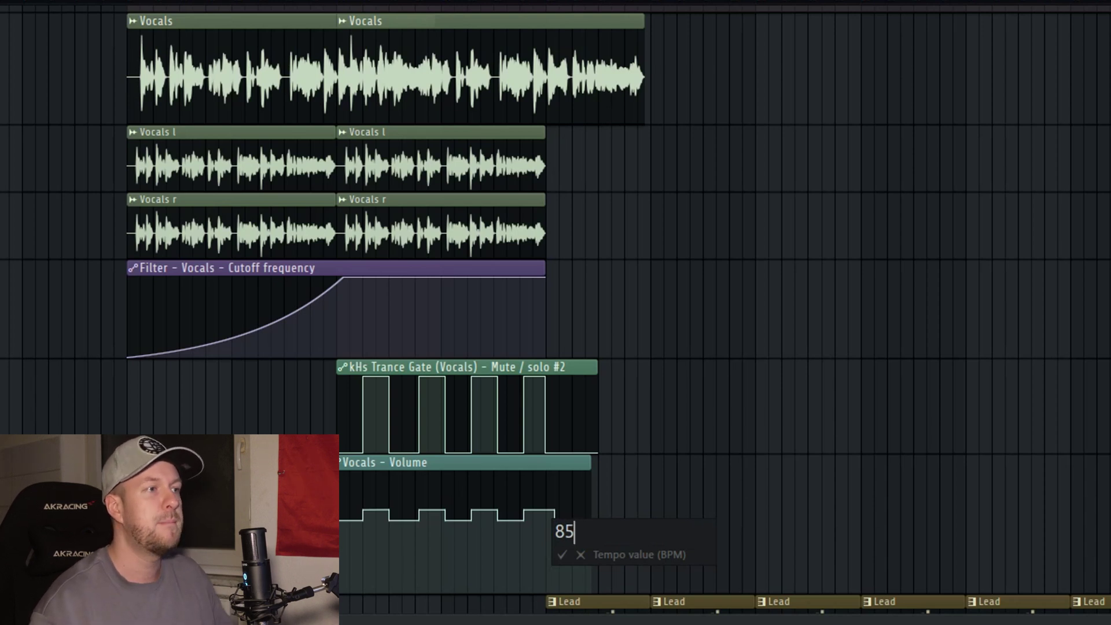
key("Return")
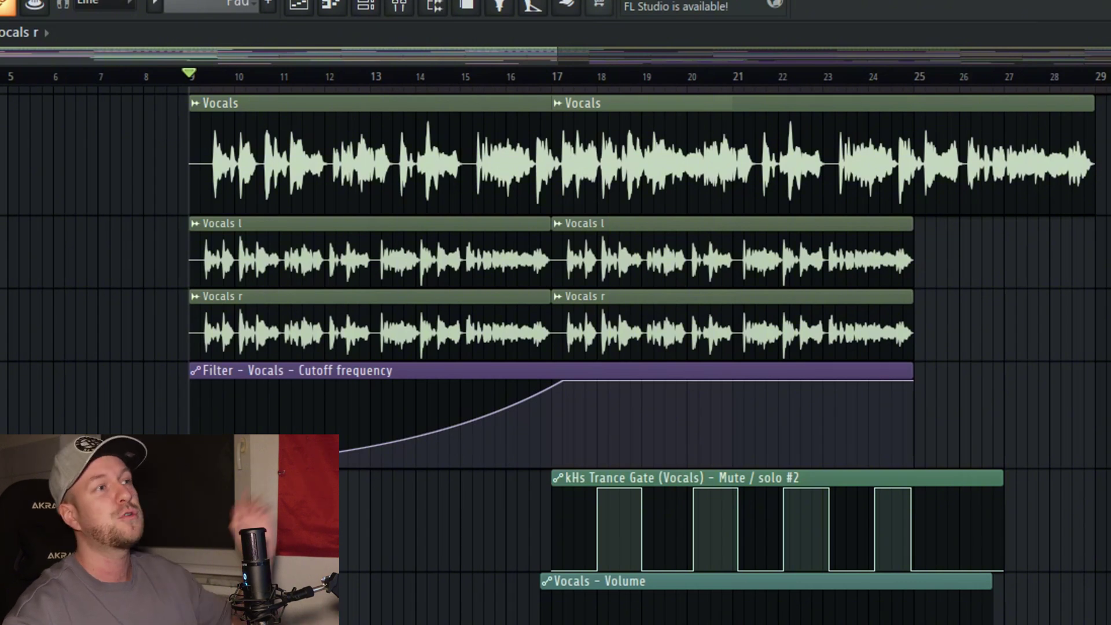
Play back the layered vocals from bar 17 and stop before bar 25
left_click(552, 75)
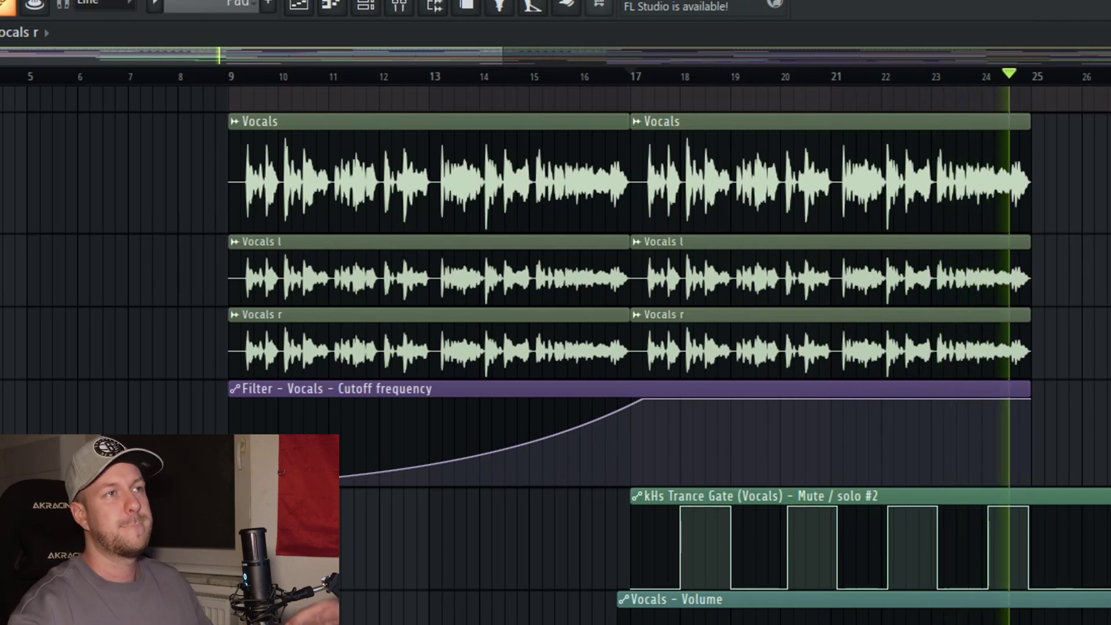
key("space")
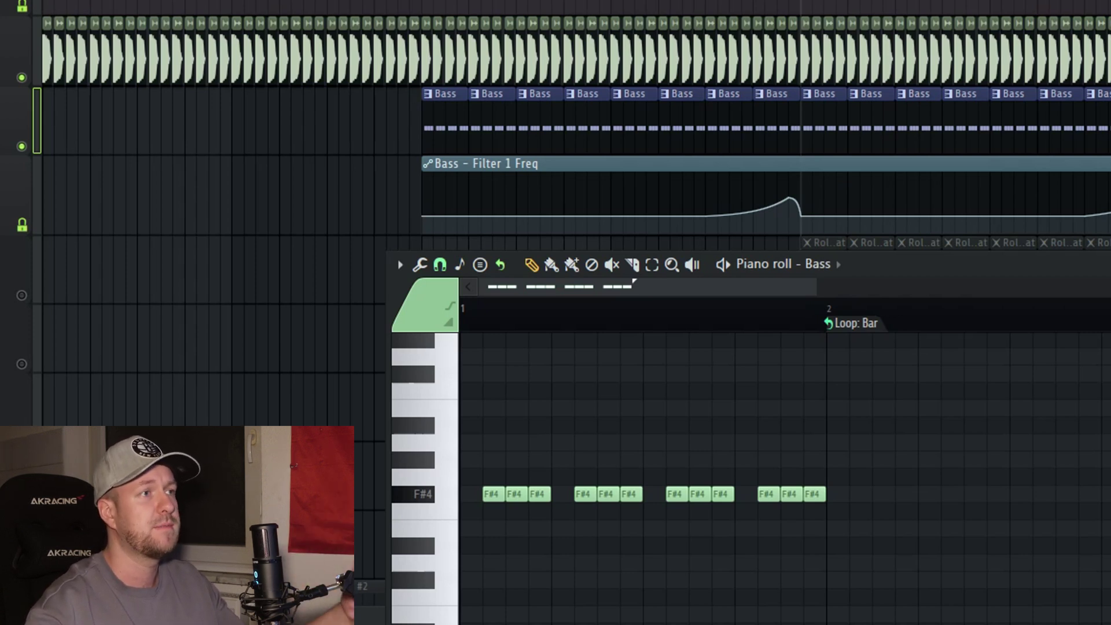
Close the Bass piano roll and examine the Fruity Blood Overdrive settings on the Sub mixer track
key("F7")
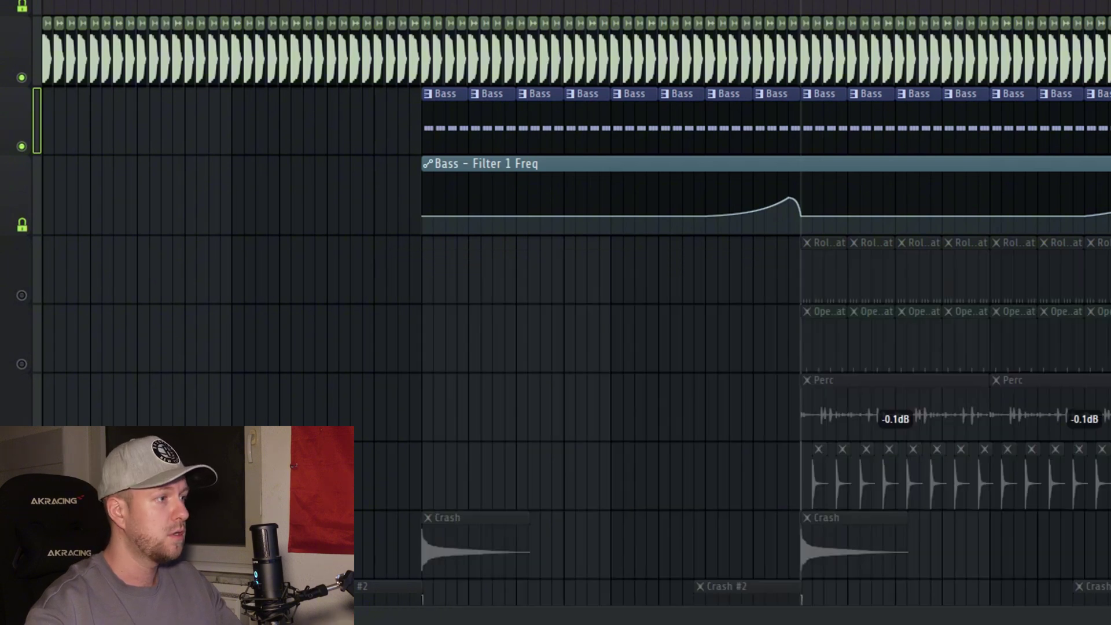
key("Right")
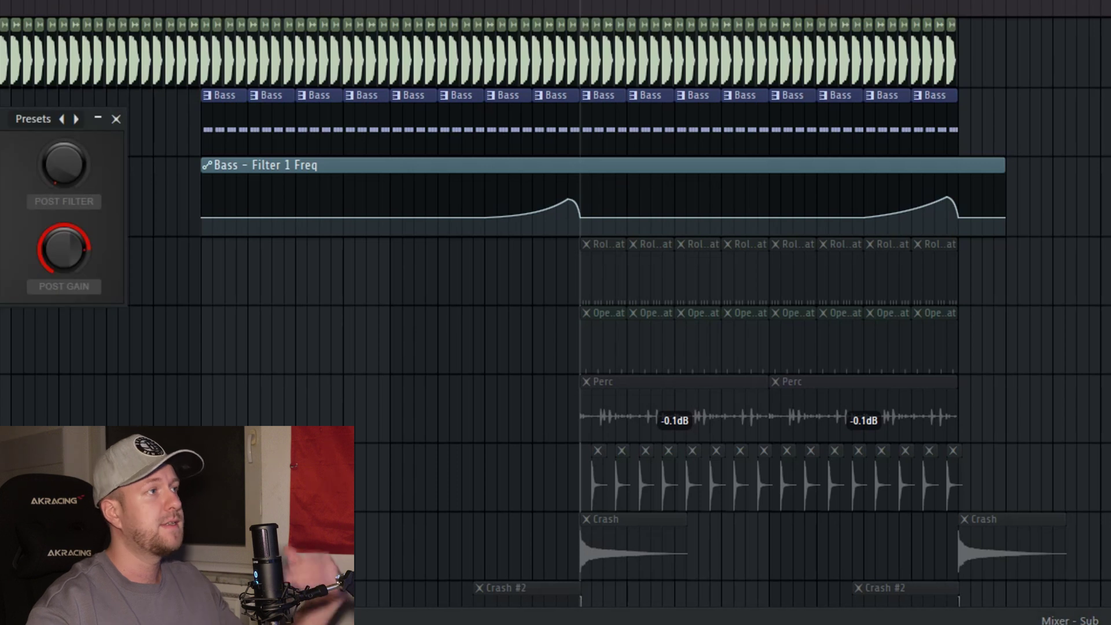
left_click_drag(7, 118, 803, 282)
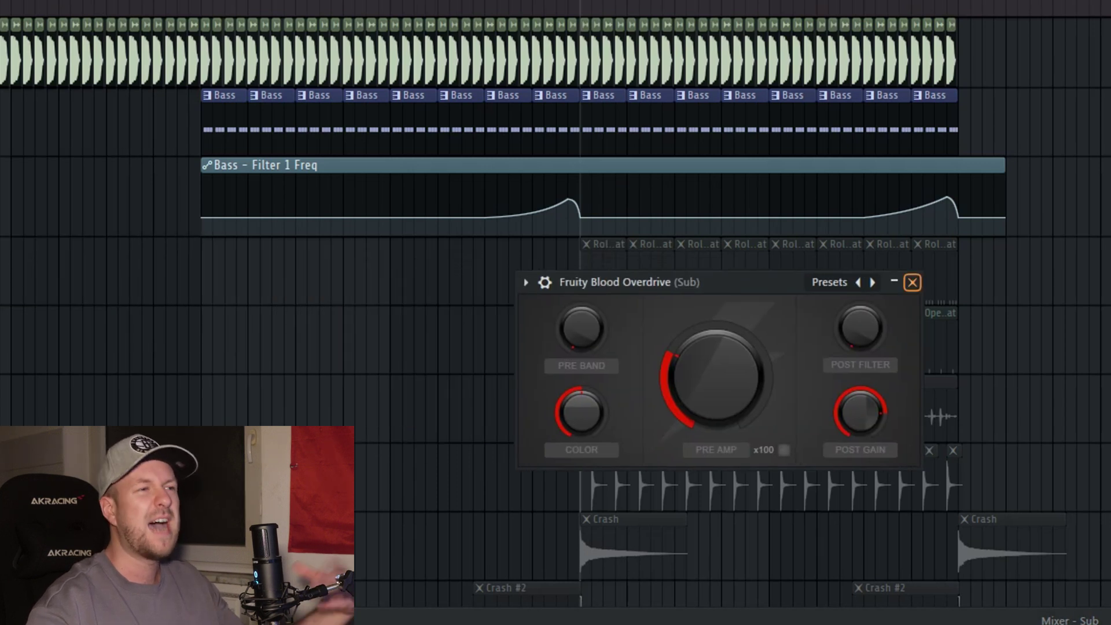
left_click(913, 282)
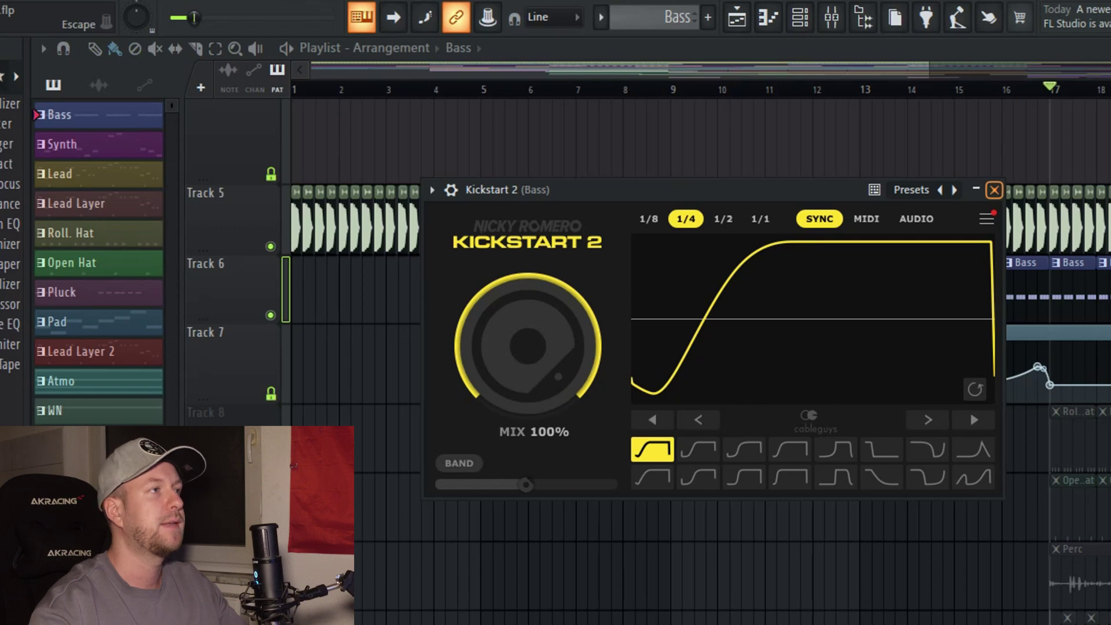
Close Kickstart 2 on the Bass track and listen to the bass with the kick muted
left_click(994, 190)
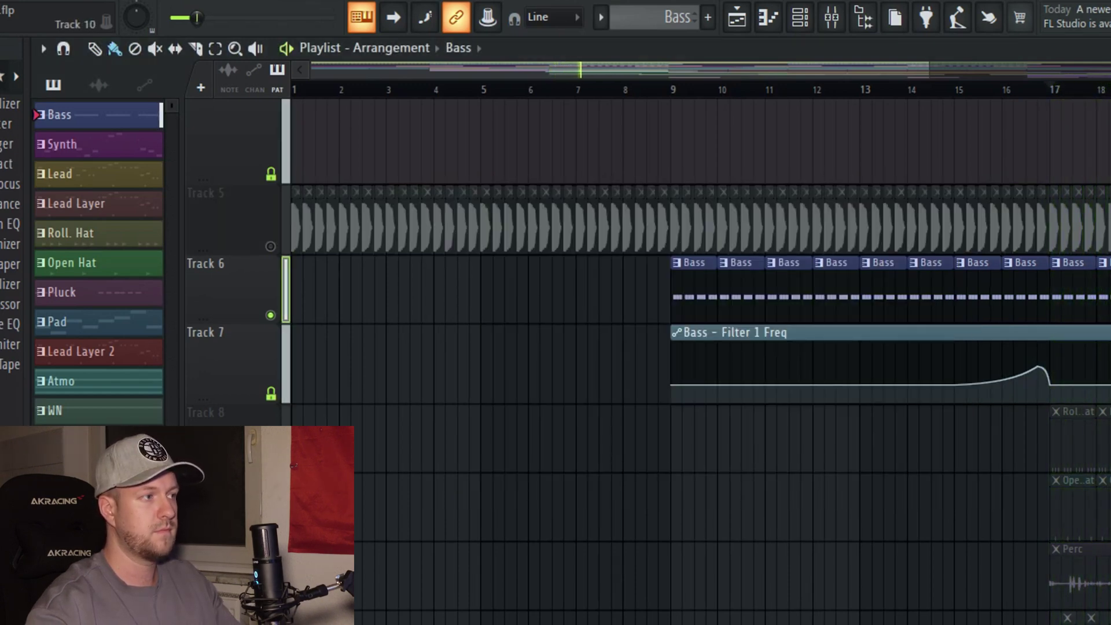
key("space")
key("space")
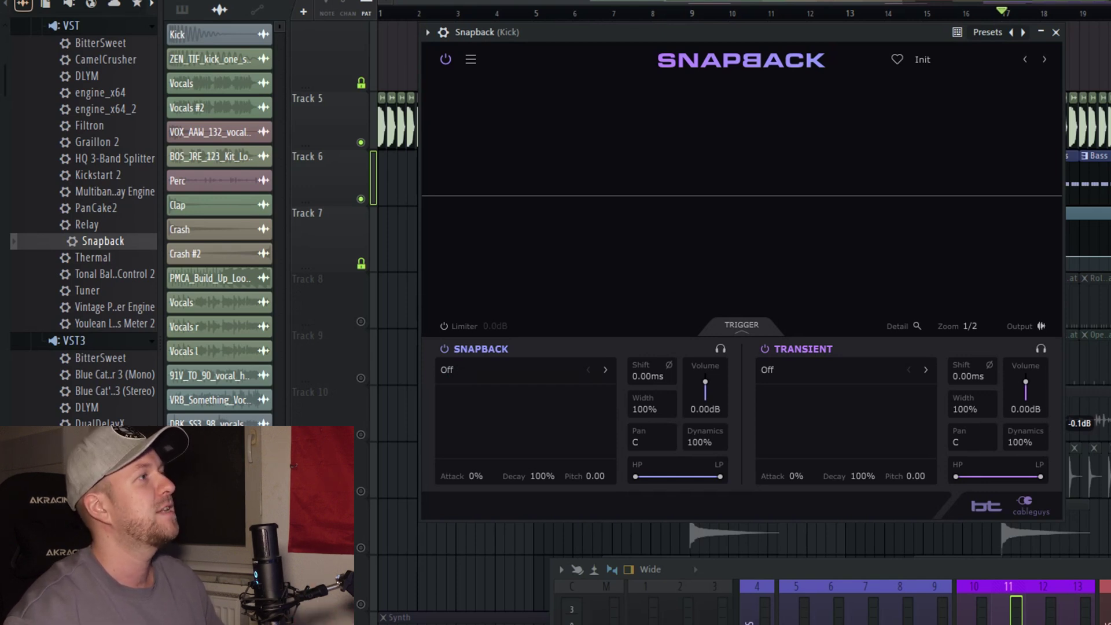
Load the Kick sample into Snapback's SNAPBACK slot, reverse it, set its attack to 95% and audition the kick
left_click_drag(220, 34, 509, 428)
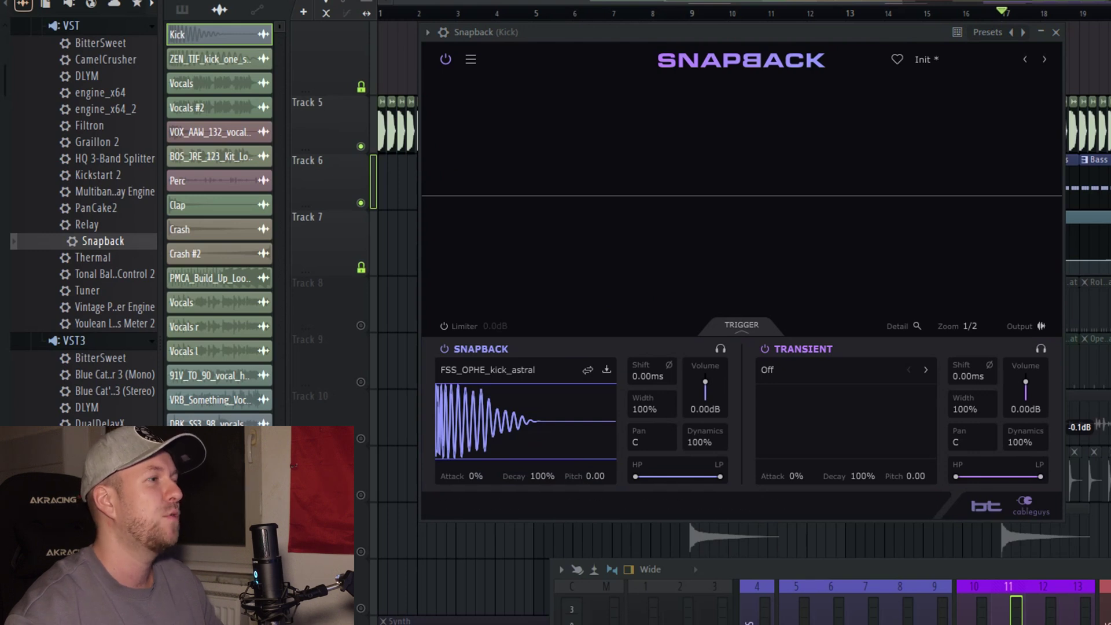
left_click(588, 370)
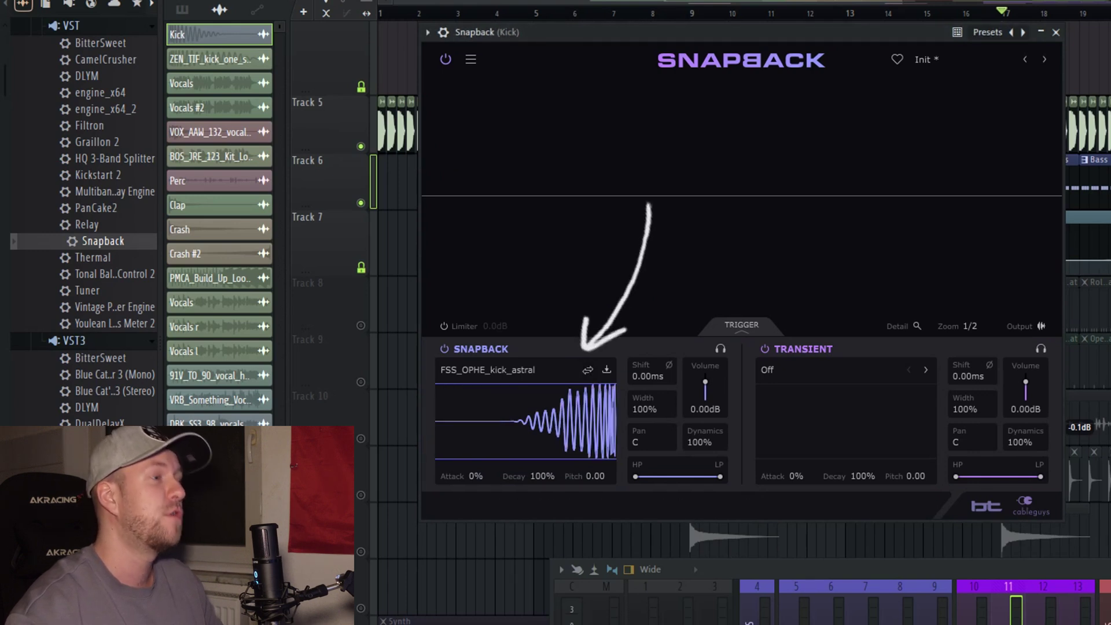
left_click_drag(476, 475, 476, 424)
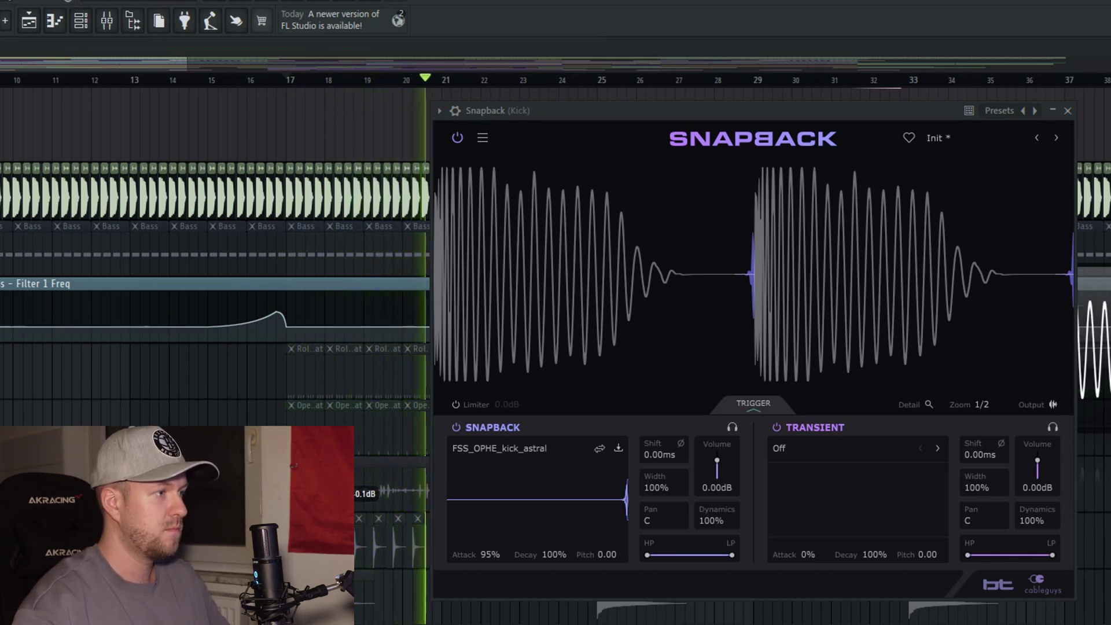
key("space")
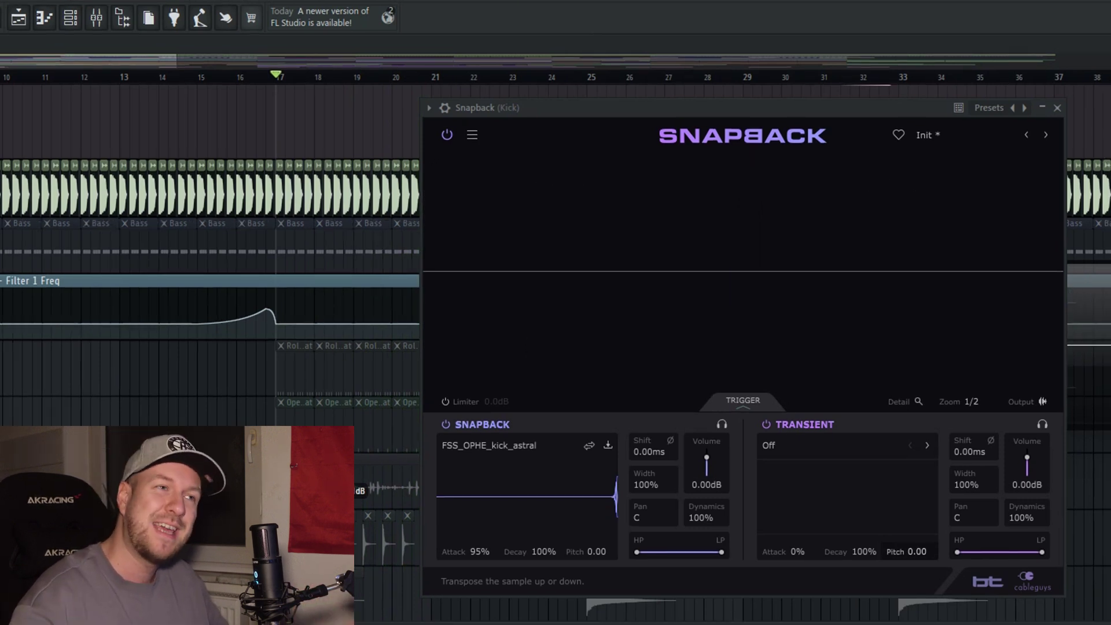
Set the SNAPBACK layer's volume to -1.14 dB and play back the kick
left_click_drag(706, 457, 707, 462)
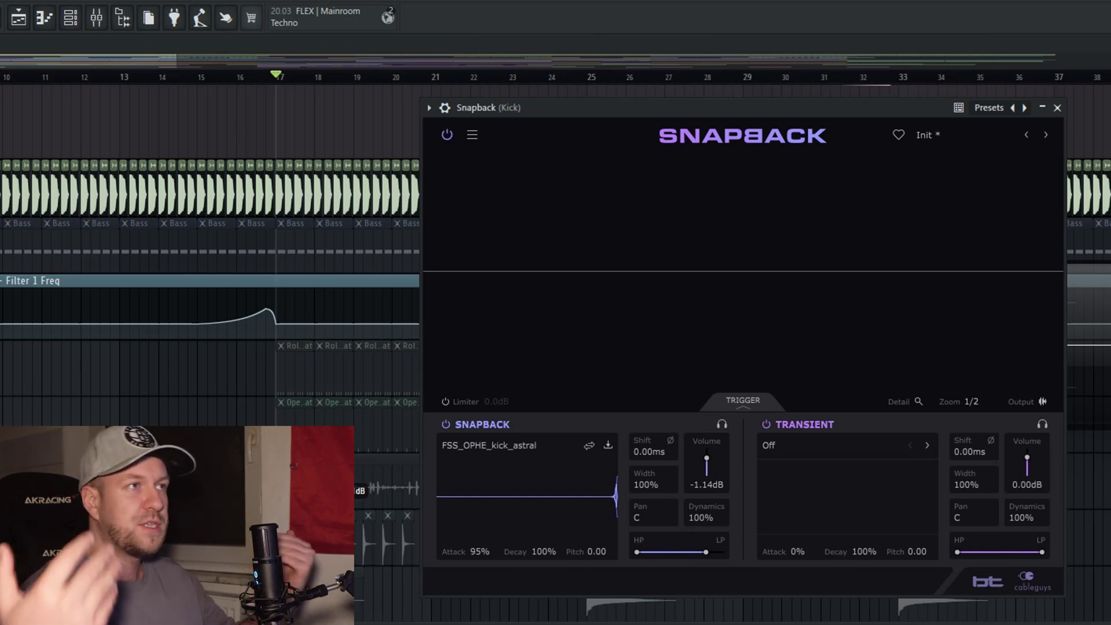
key("space")
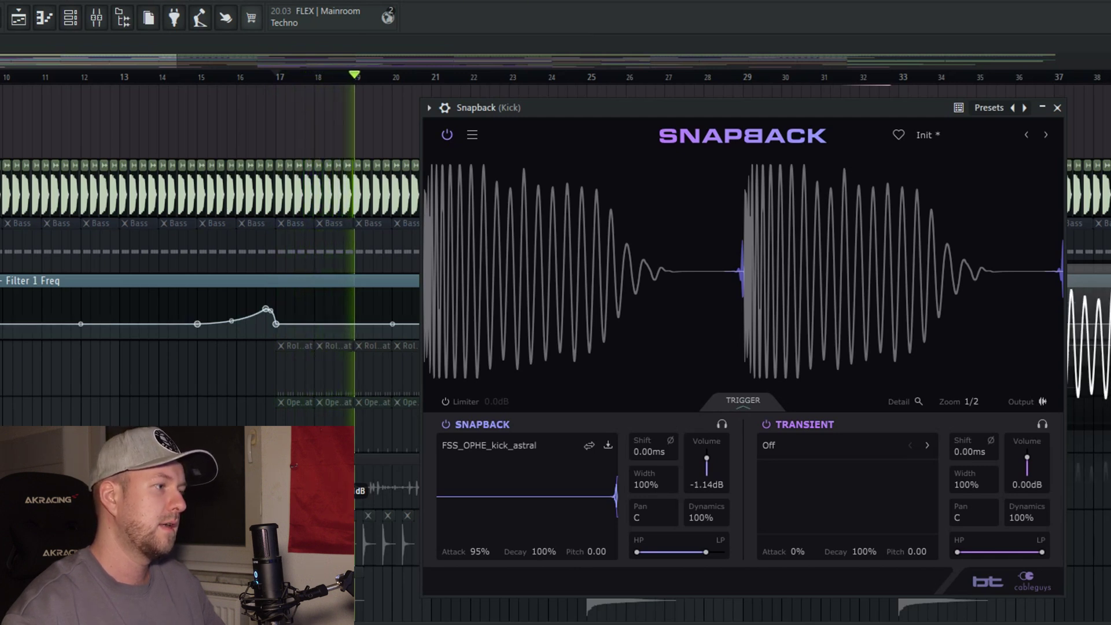
key("space")
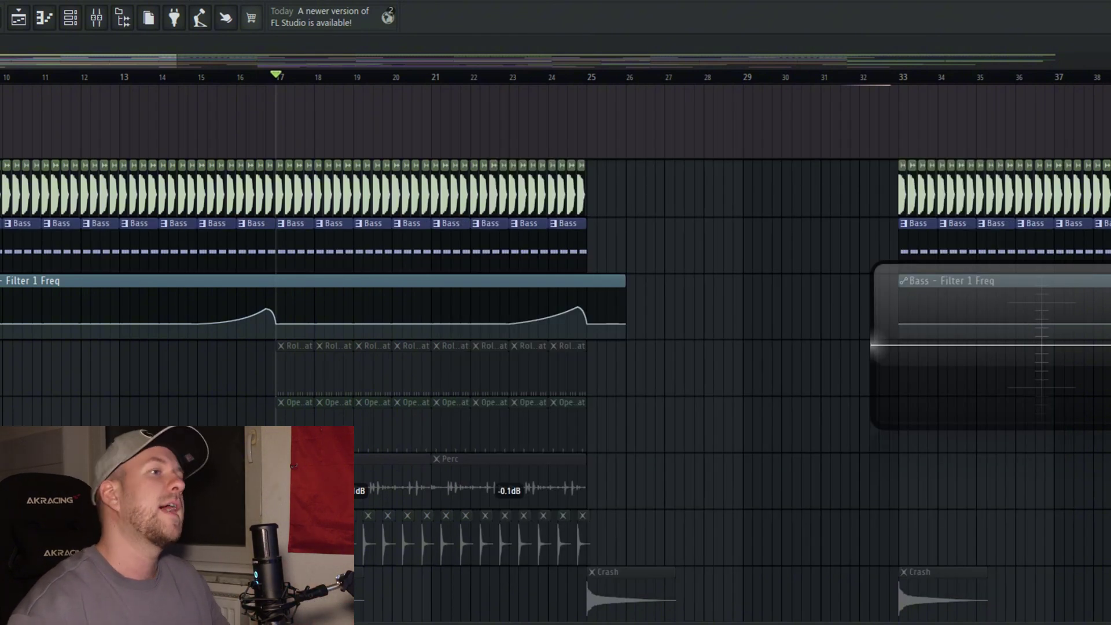
Unmute the playlist tracks holding the rolling hat, open hat, Perc and clap clips
scroll(556, 347, "down", 2)
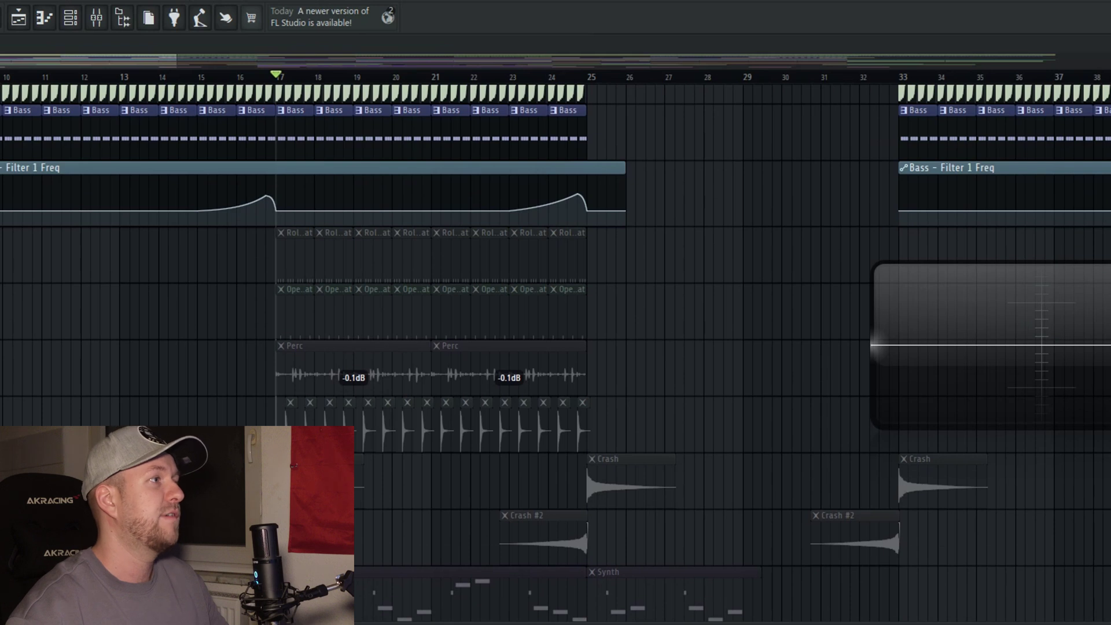
left_click(1, 255)
left_click(1, 311)
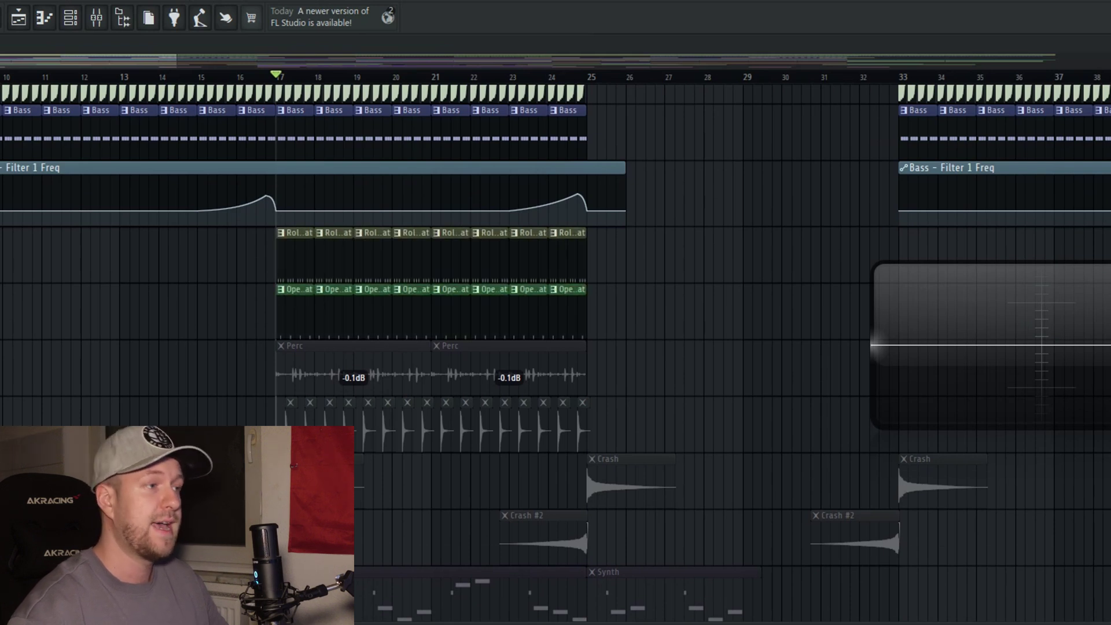
left_click(1, 367)
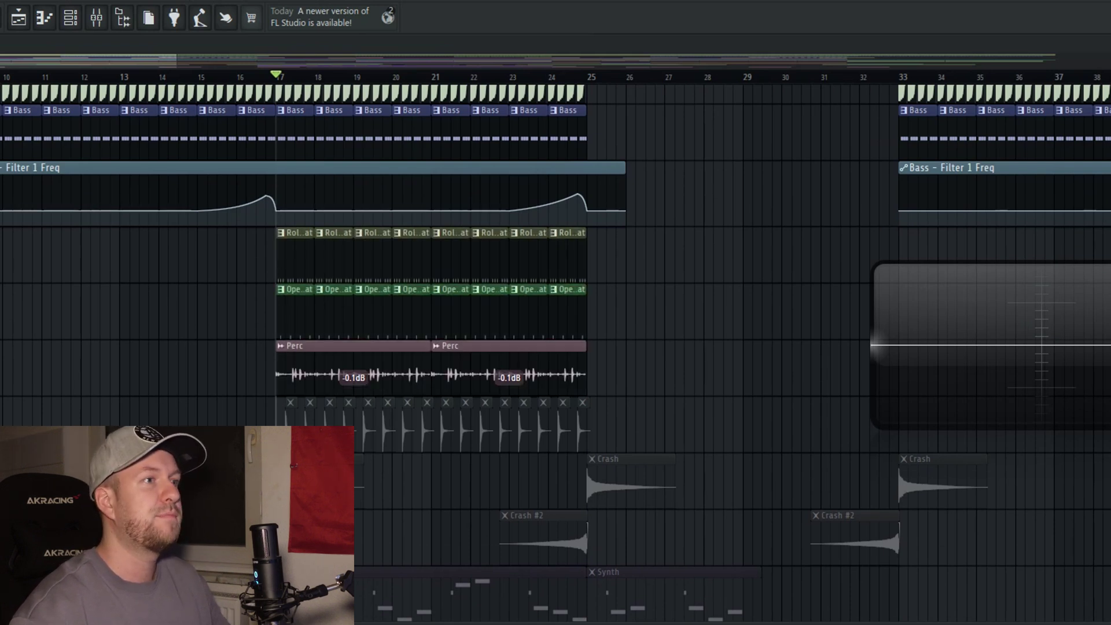
left_click(1, 422)
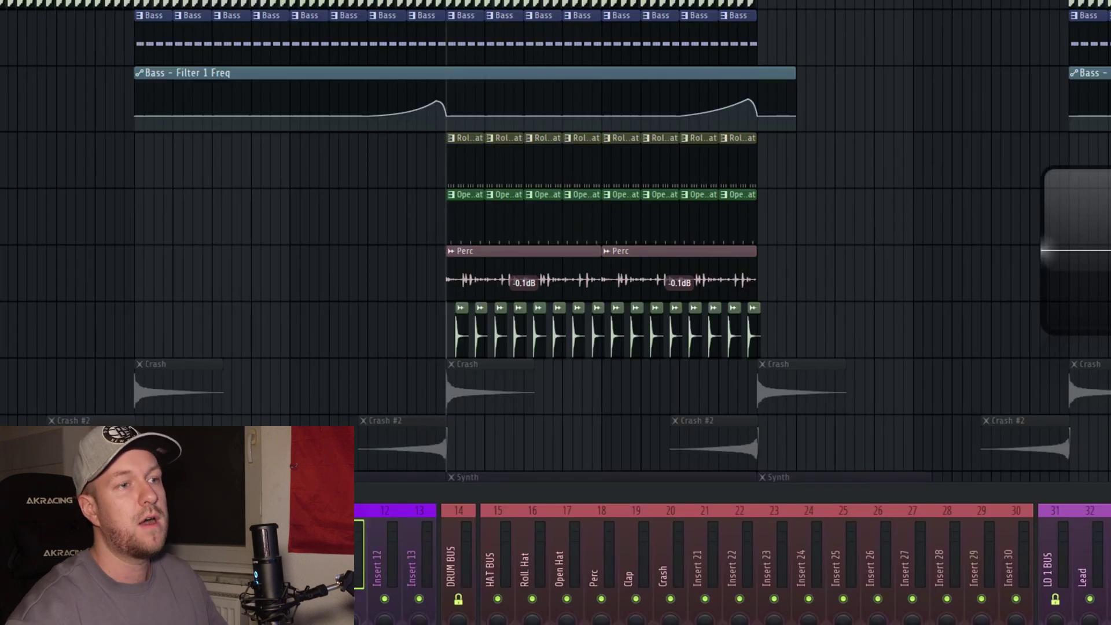
Examine the Fruity Parametric EQ 2 curves on the Roll. Hat and Open Hat mixer tracks
left_click(529, 559)
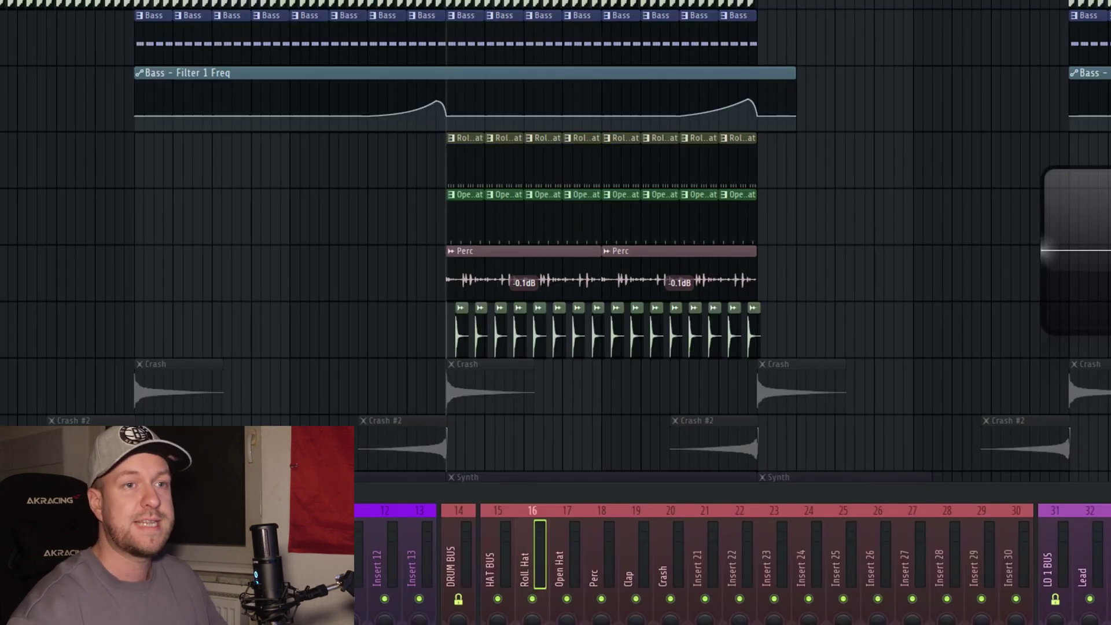
left_click(1110, 555)
left_click_drag(58, 61, 416, 134)
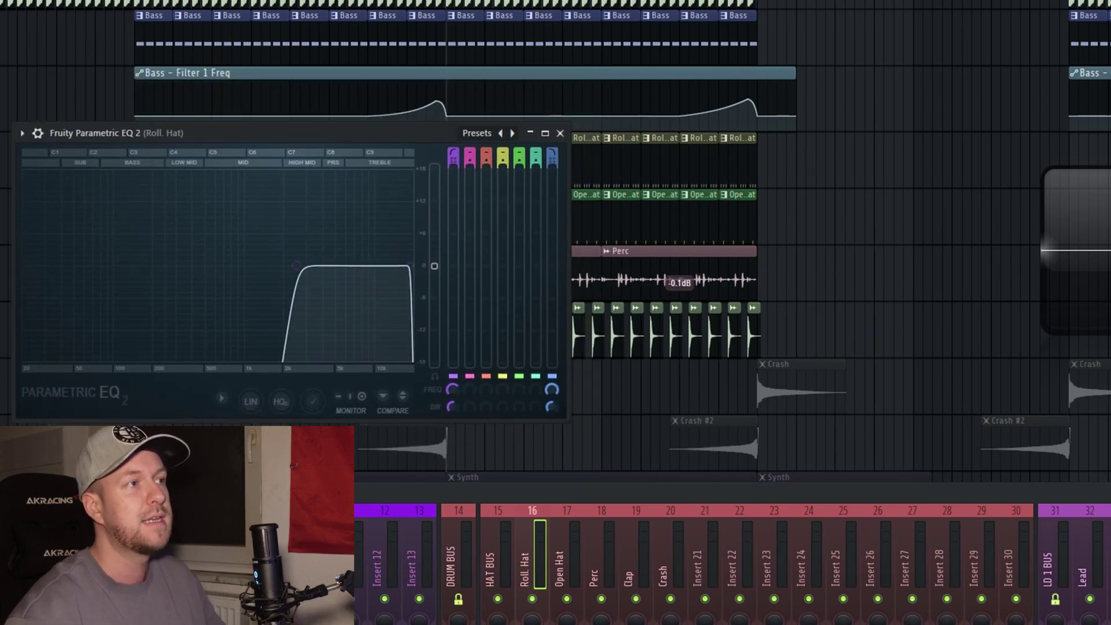
left_click_drag(415, 134, 905, 176)
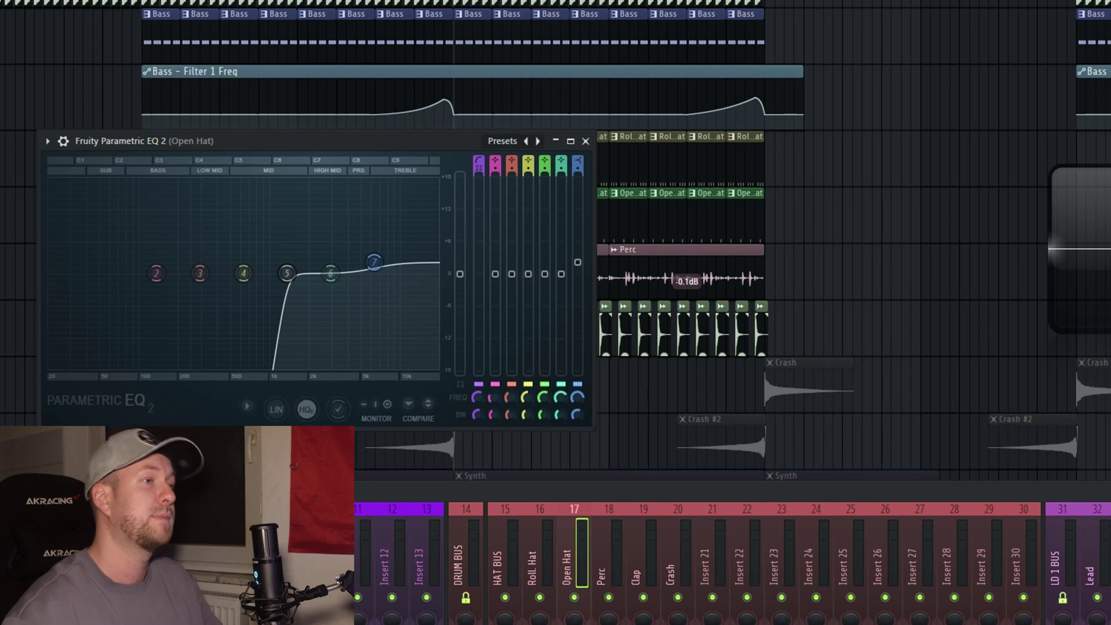
key("Escape")
Select the Clap mixer track and play back the hats, percussion and clap without the bass
left_click(650, 553)
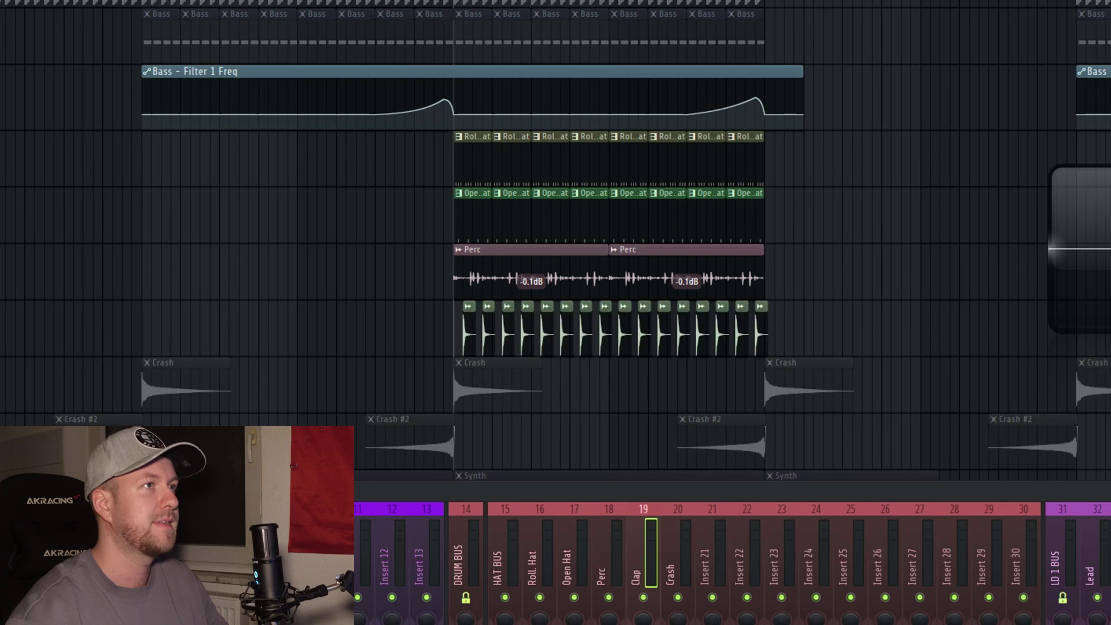
key("space")
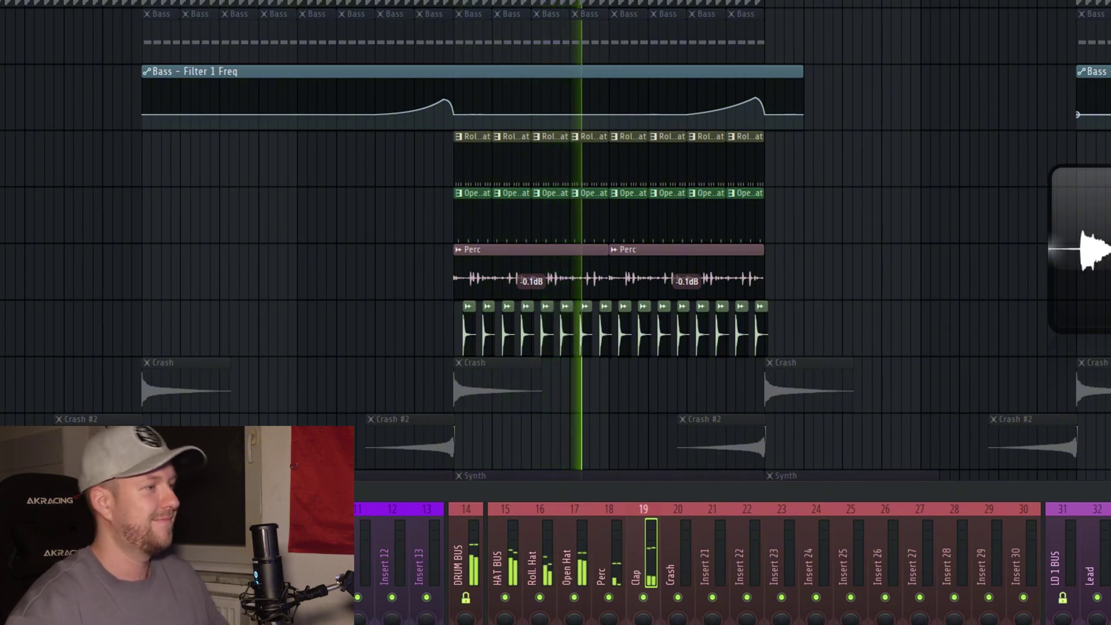
key("space")
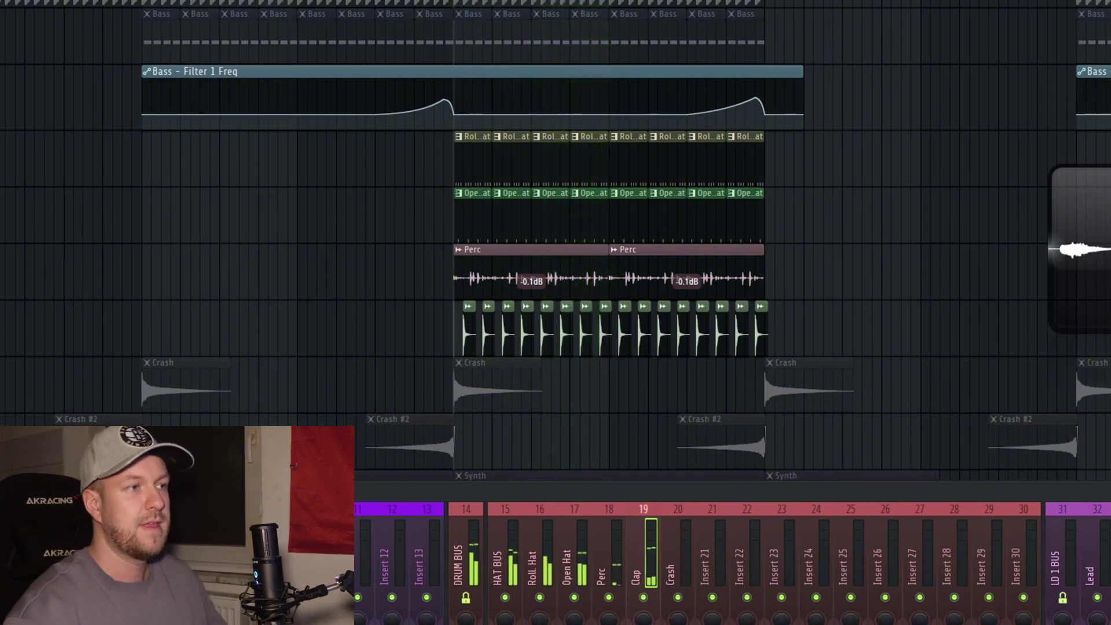
Examine the Fruity Soft Clipper on the DRUM BUS and play the kick, bass and drums together from bar 17
left_click(465, 550)
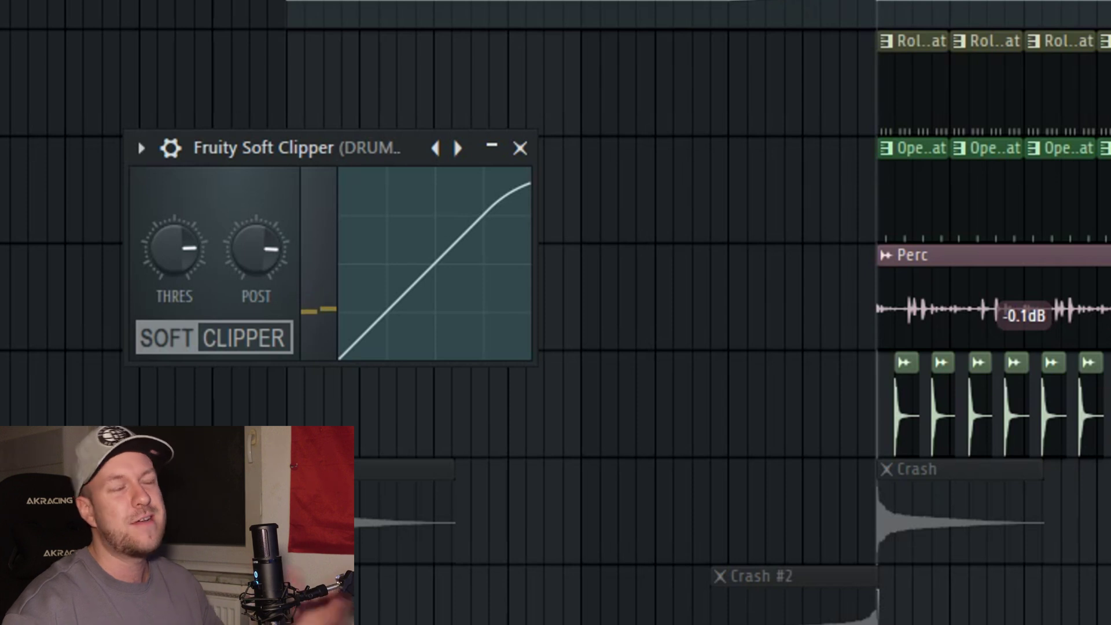
left_click(519, 149)
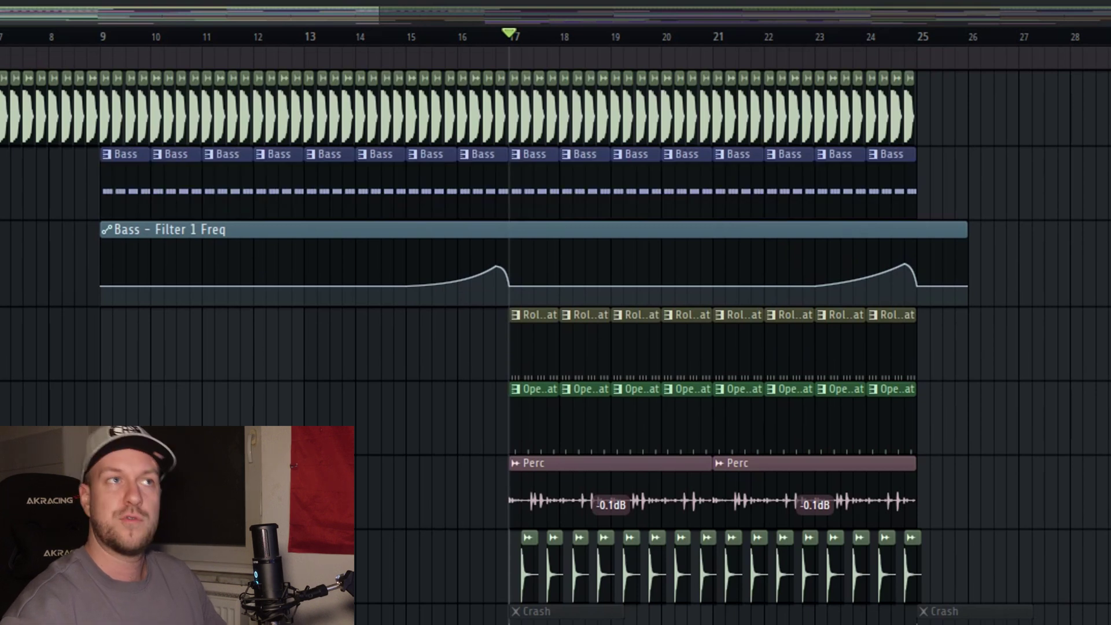
key("space")
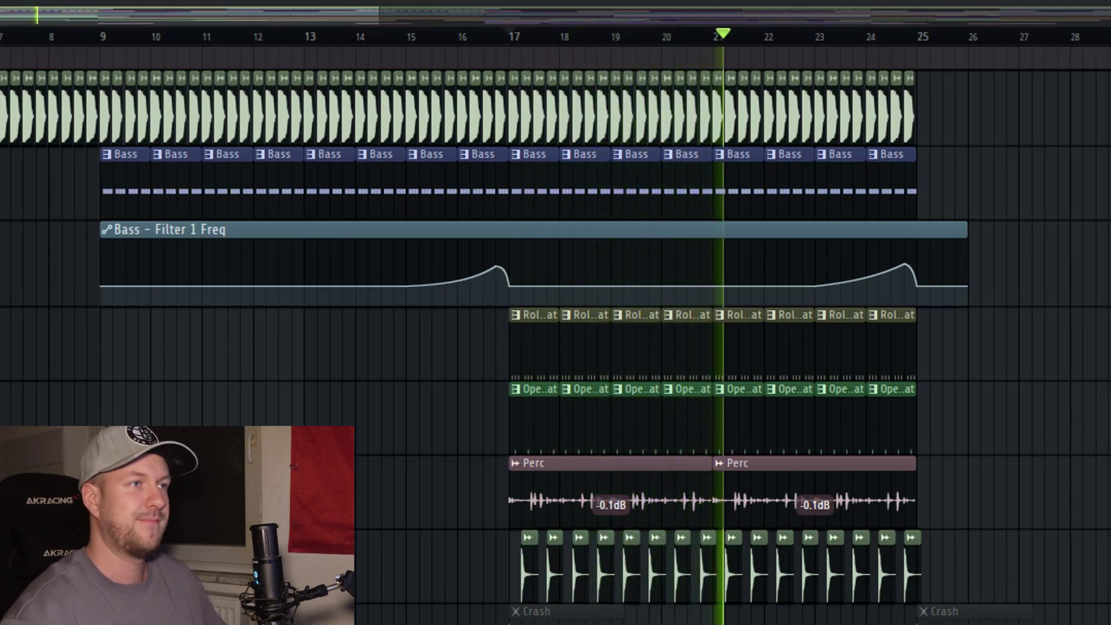
key("space")
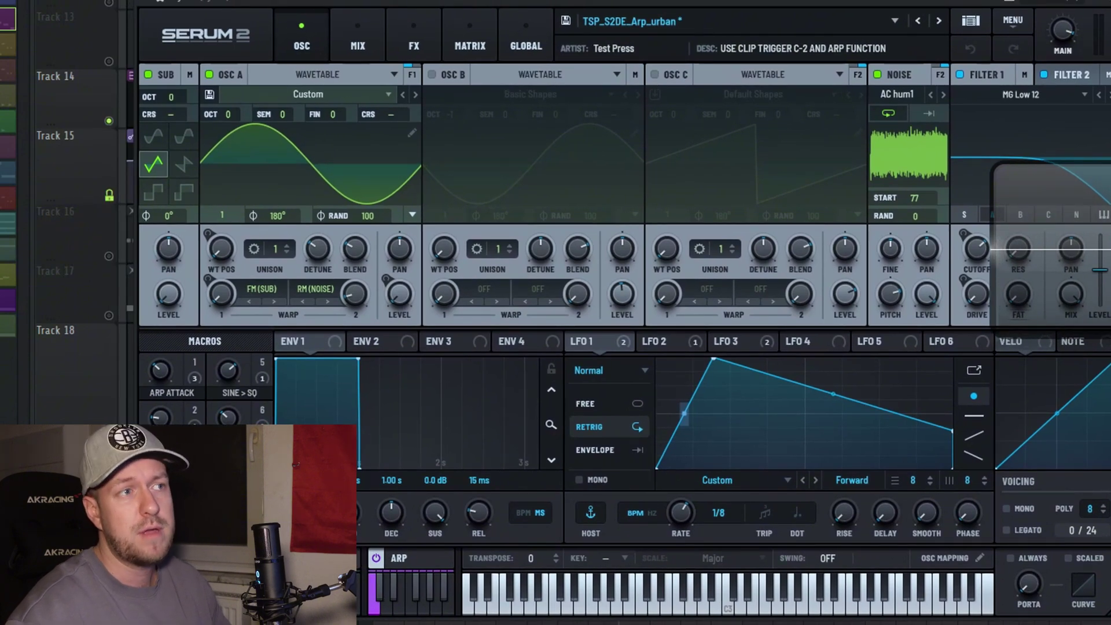
Examine the mixer and effects pages of the Serum 2 synth patch and play the Synth clips from bar 17
left_click(357, 40)
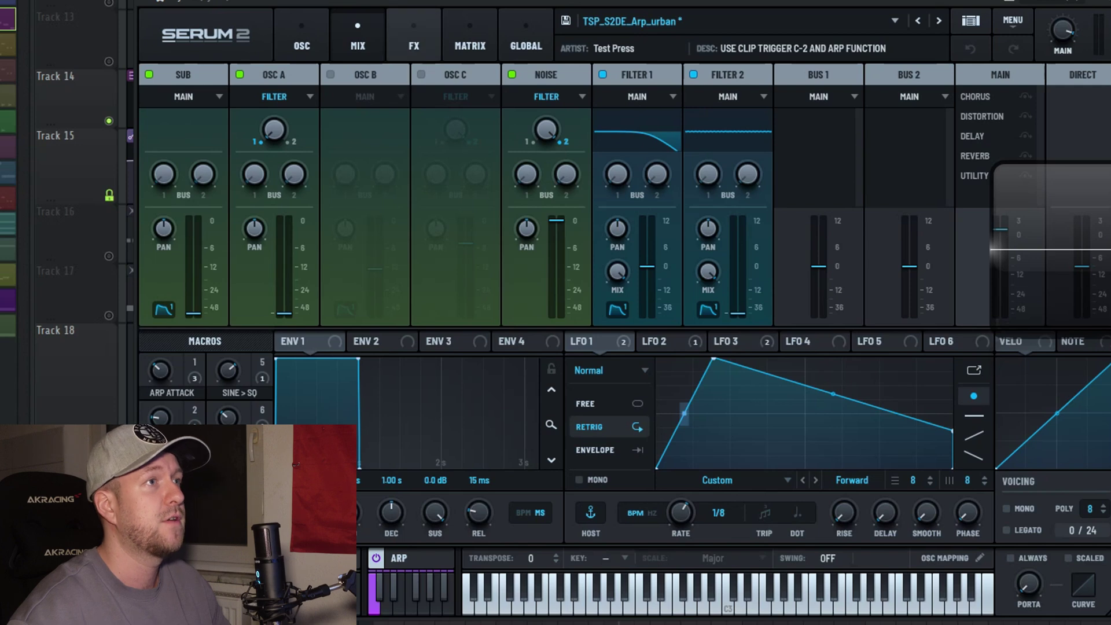
left_click(414, 41)
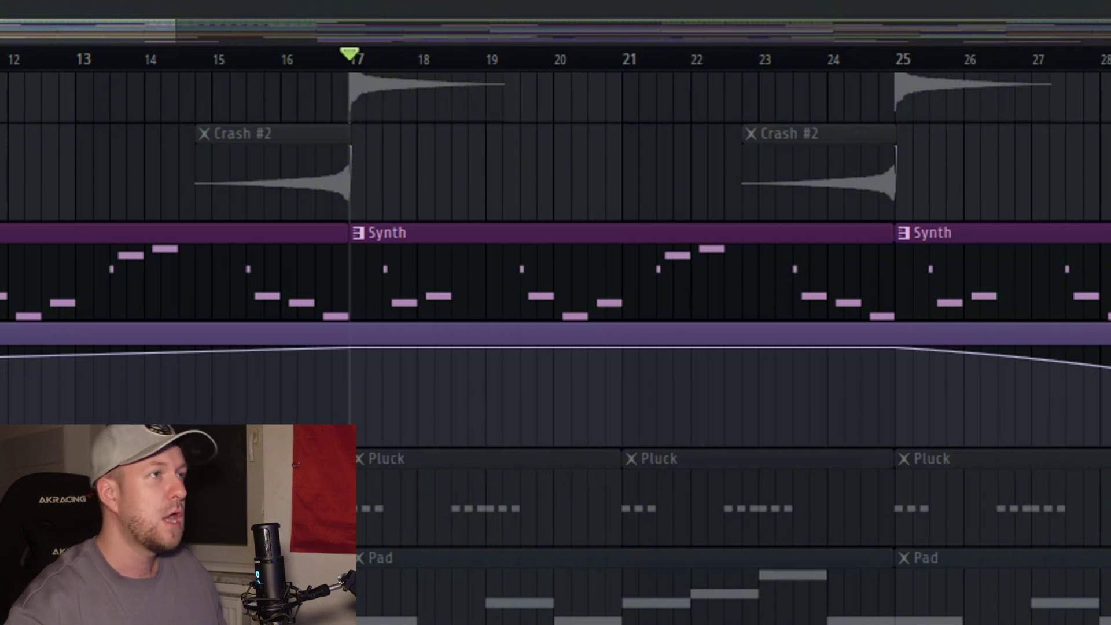
key("space")
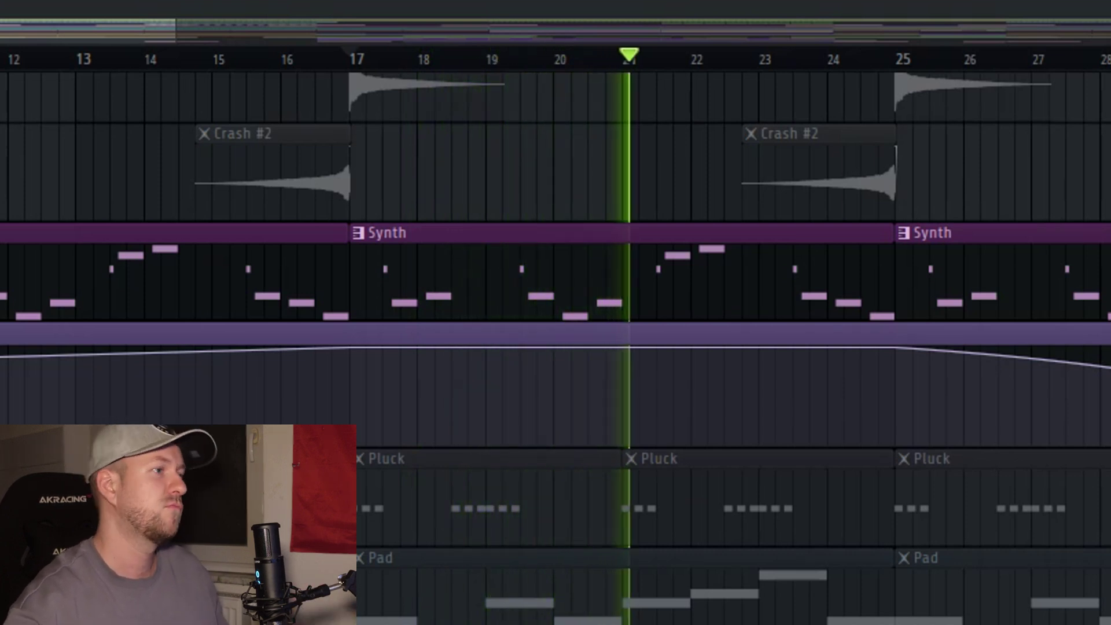
key("space")
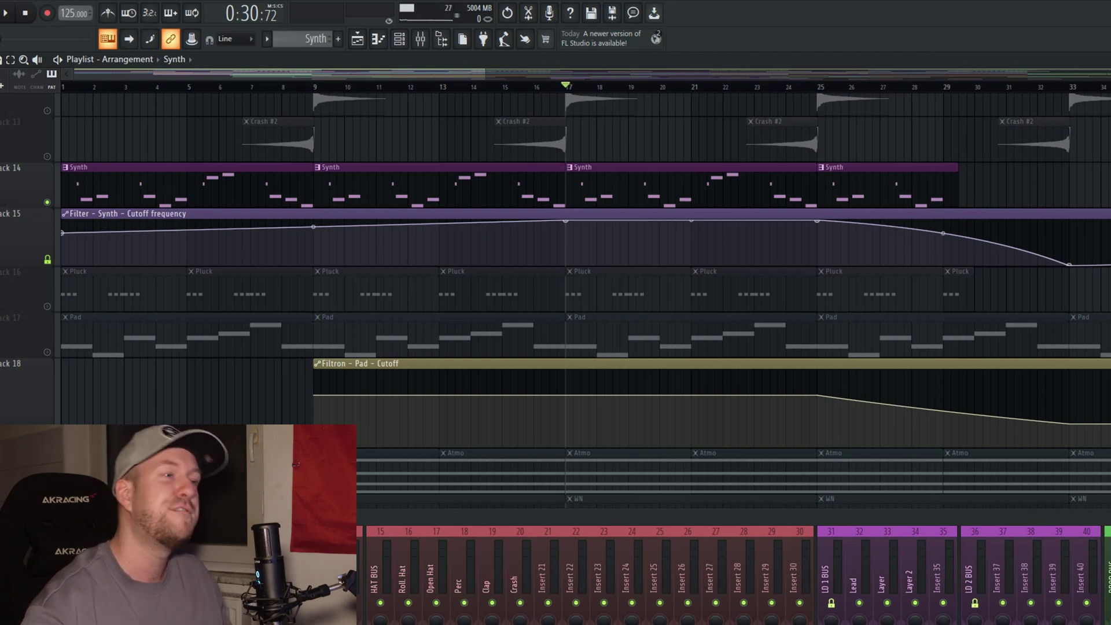
Unmute the playlist track with the Pluck clips and play it together with the Synth from bar 17
left_click(47, 306)
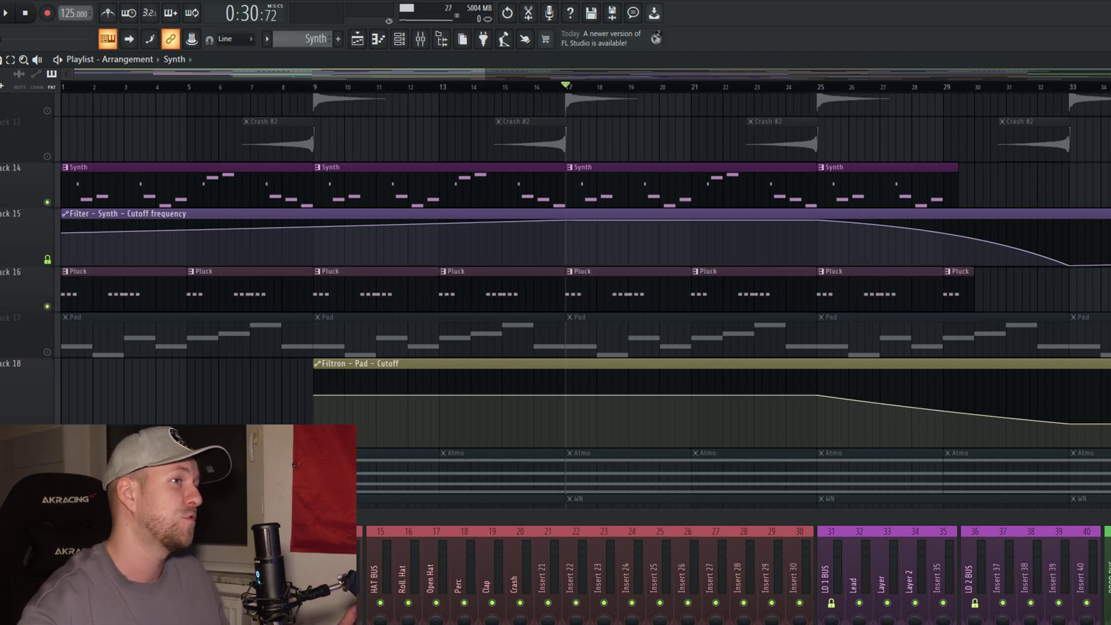
key("space")
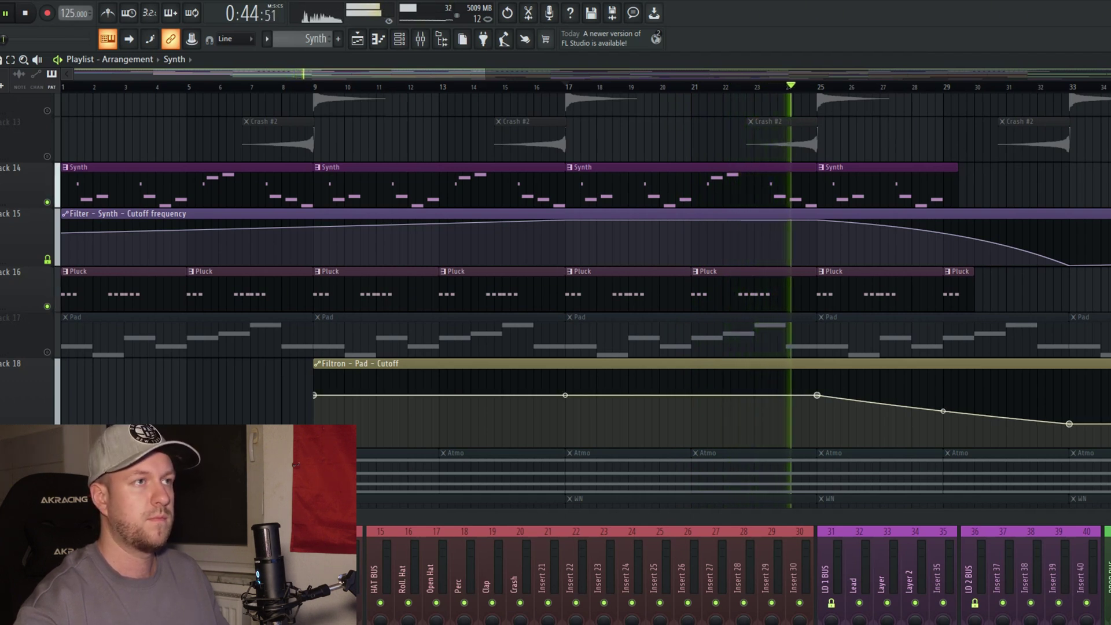
key("space")
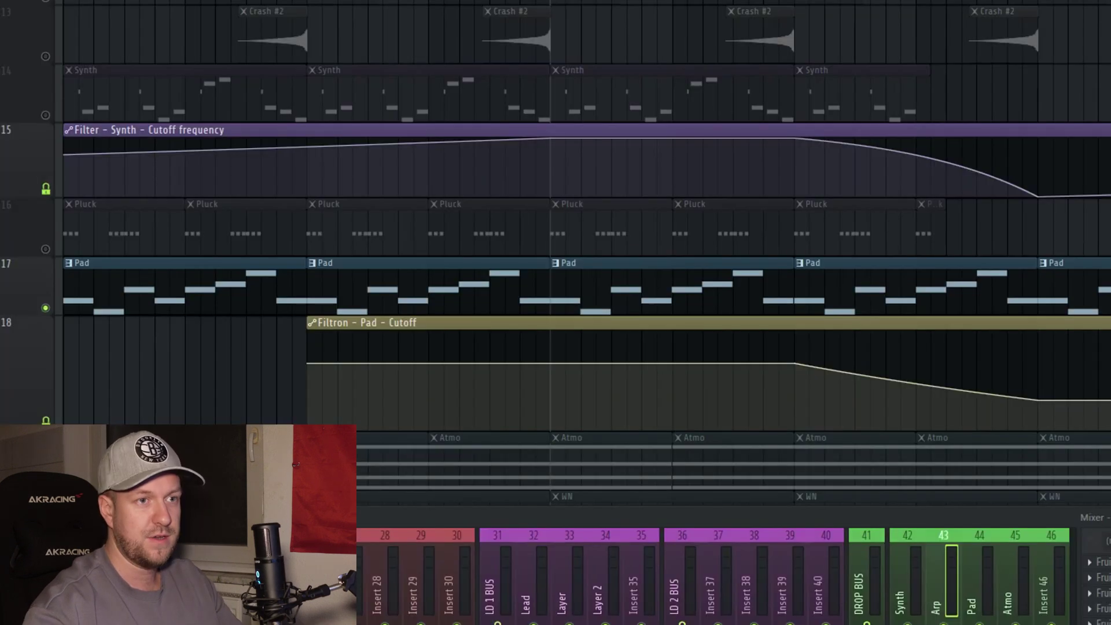
Examine the Filtron filter on the Pad mixer track and its cutoff automation, and play back the Pad clips
left_click(987, 579)
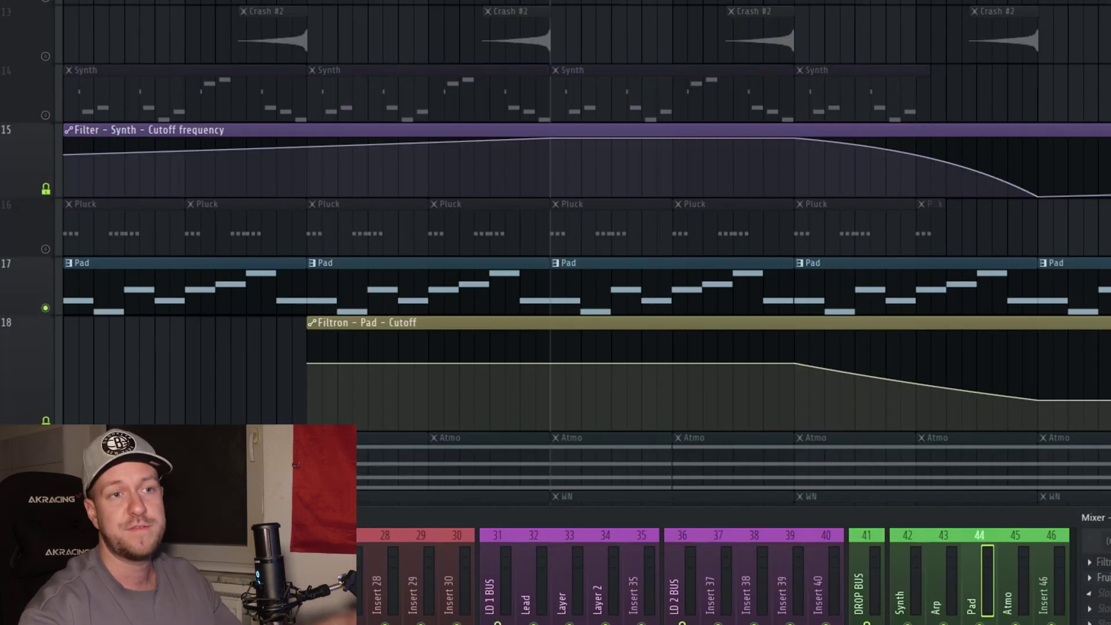
left_click(1104, 562)
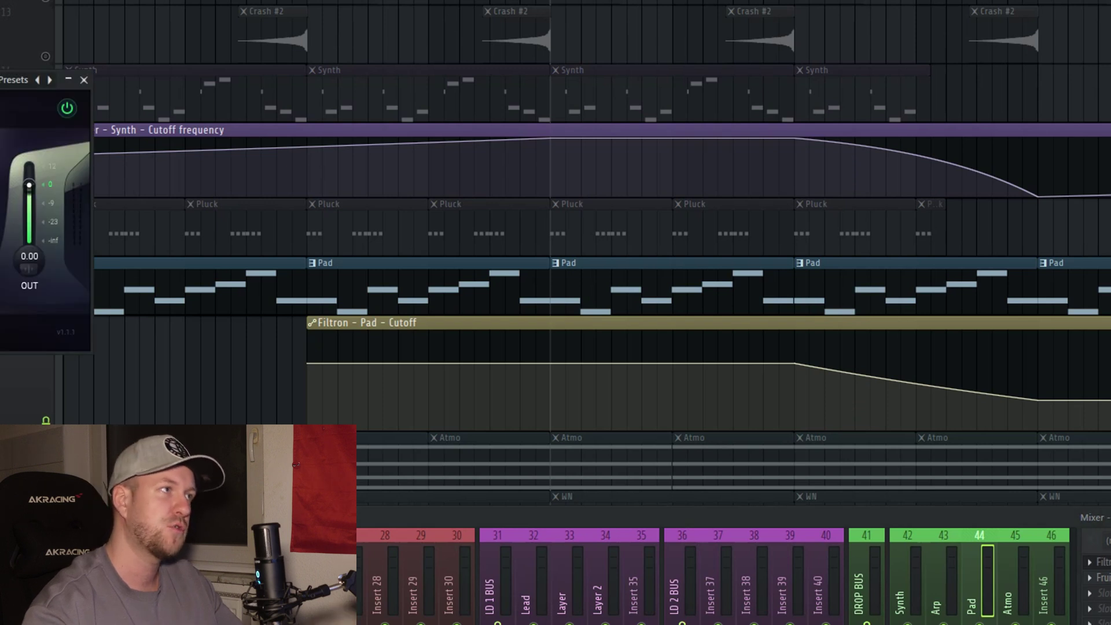
left_click_drag(11, 79, 684, 150)
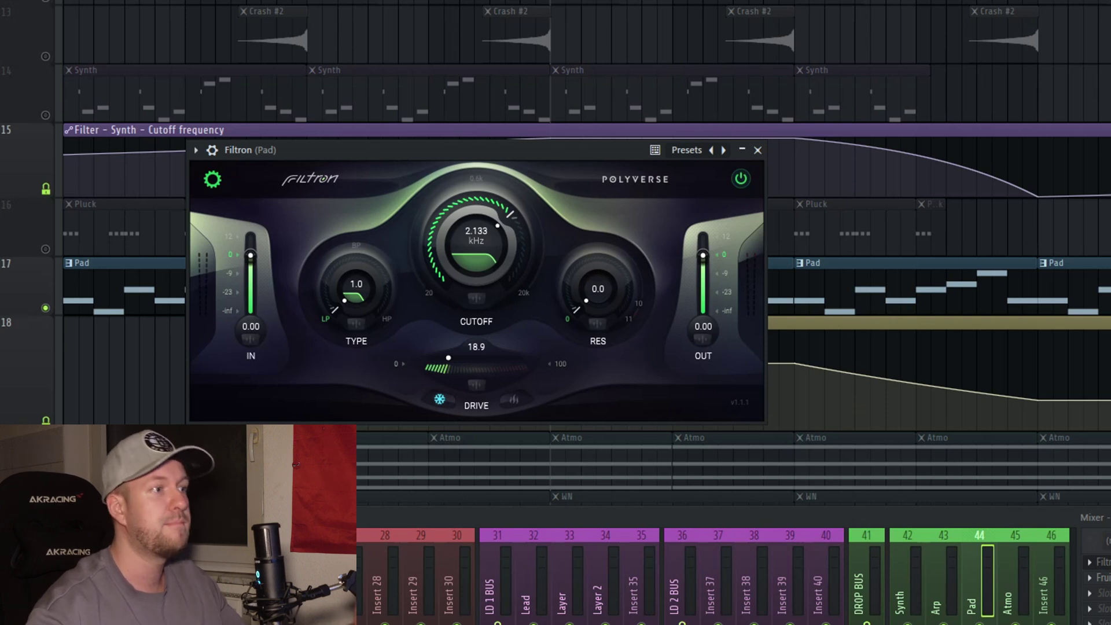
key("Escape")
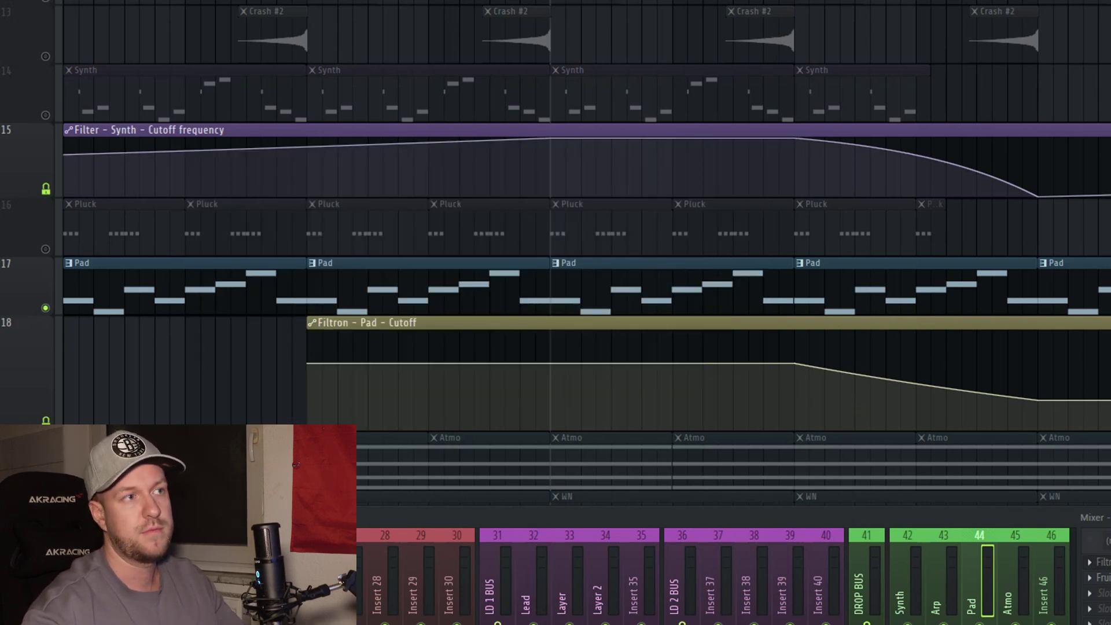
scroll(586, 249, "right", 5)
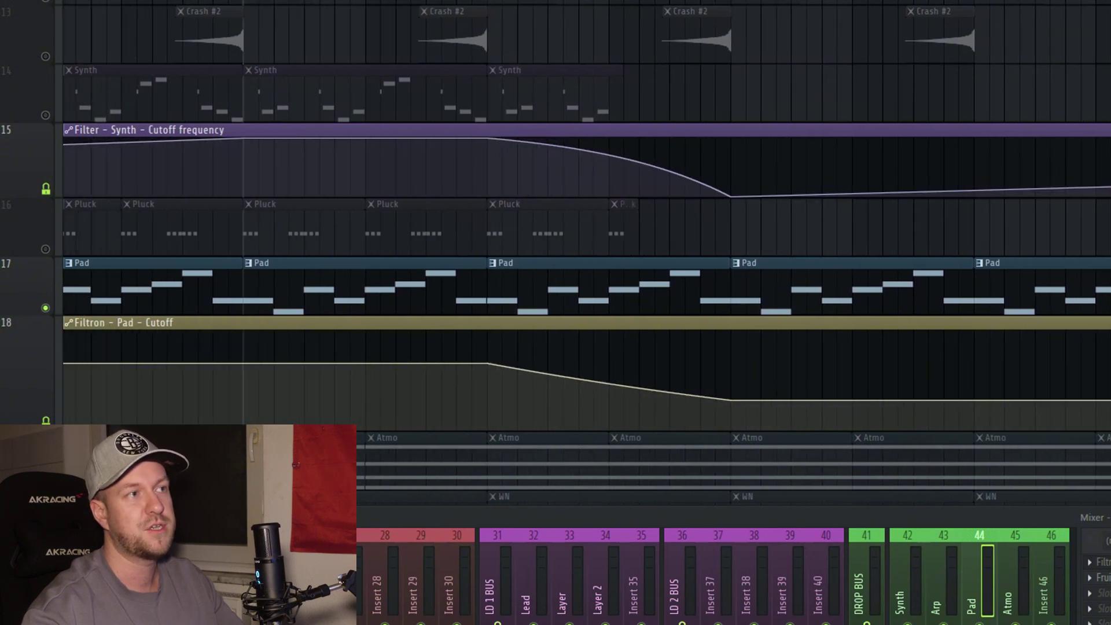
key("space")
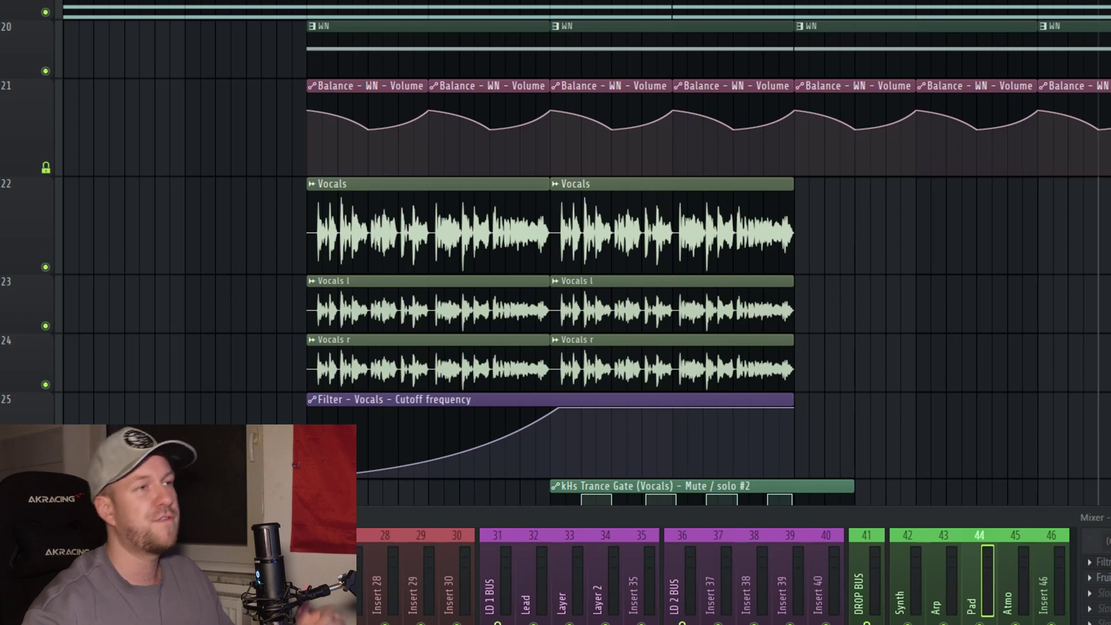
Play the arrangement with all tracks from just before bar 9 and review its clips and automation across the playlist
scroll(579, 249, "down", 4)
scroll(579, 249, "up", 20)
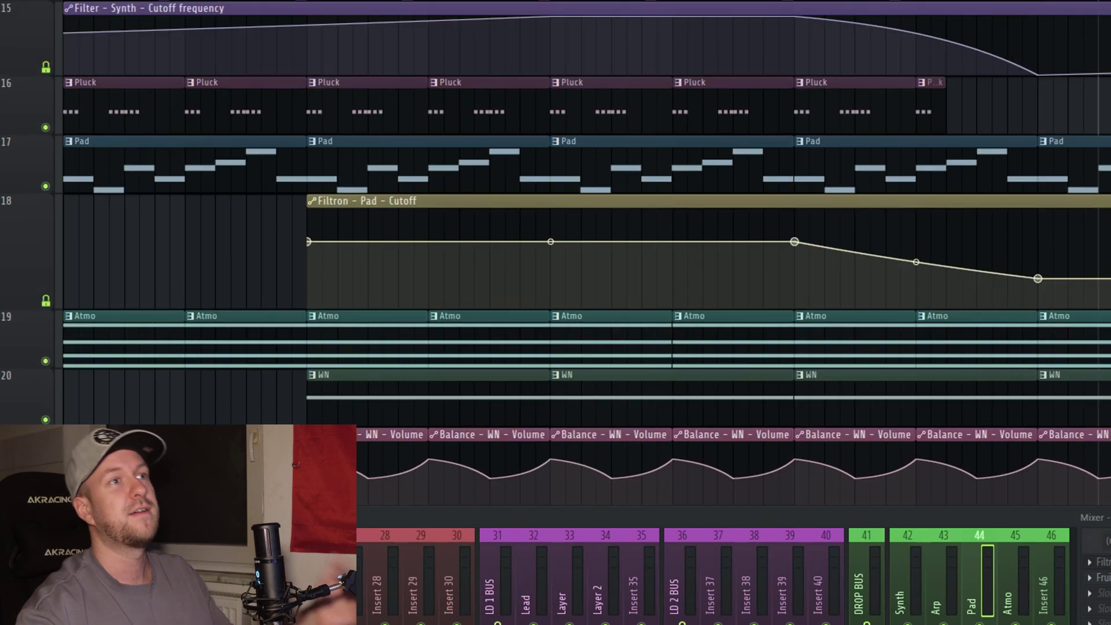
scroll(578, 248, "down", 5)
scroll(579, 249, "down", 6)
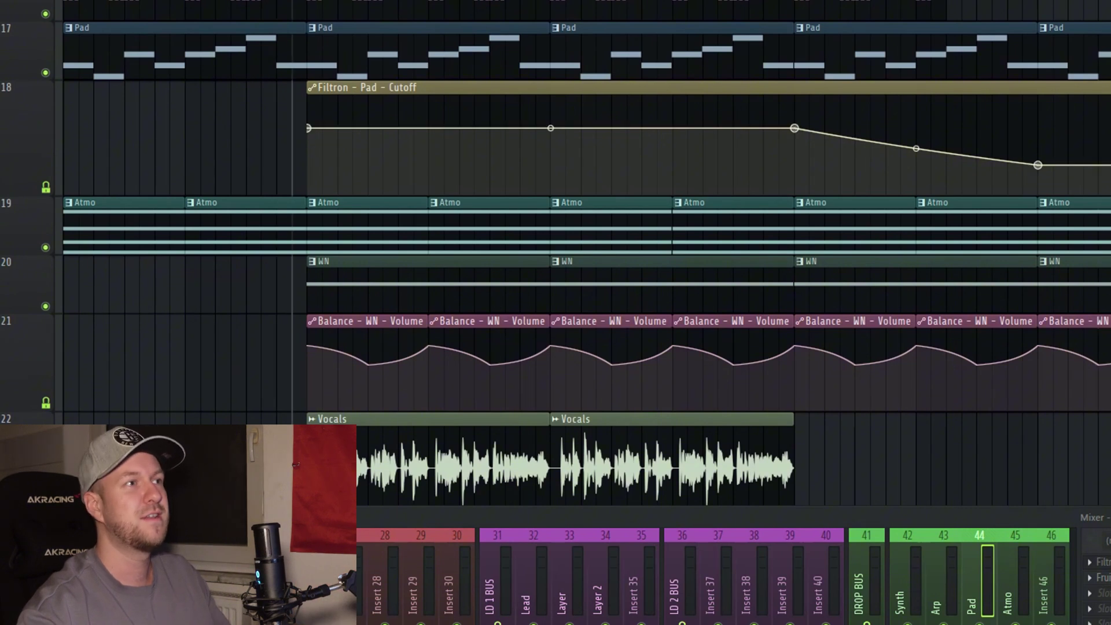
key("space")
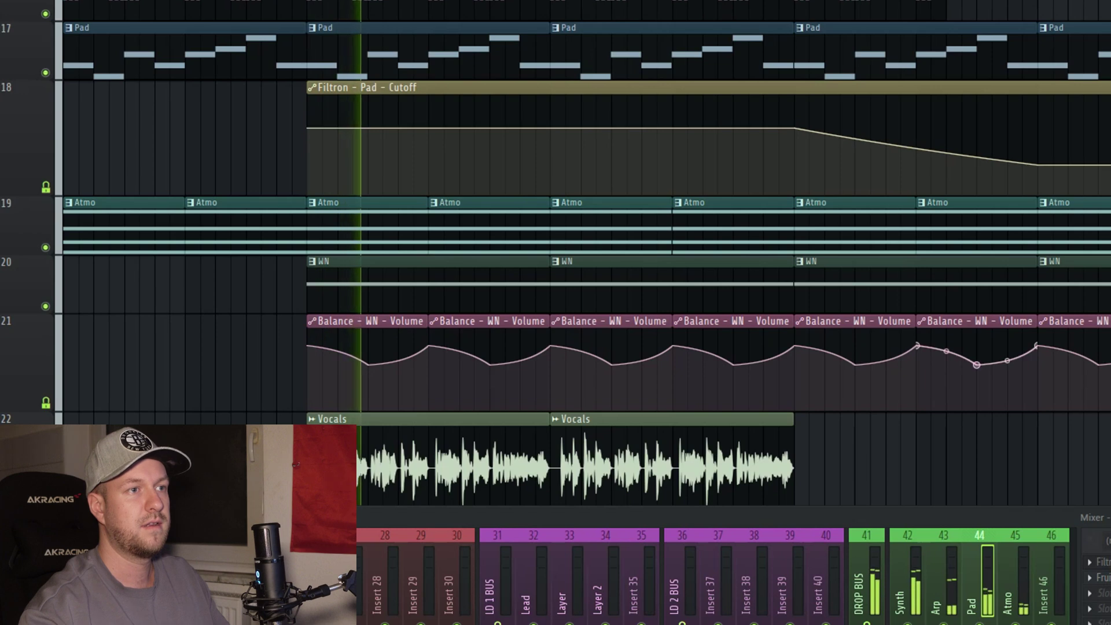
scroll(579, 249, "down", 4)
scroll(579, 249, "up", 3)
scroll(578, 249, "up", 2)
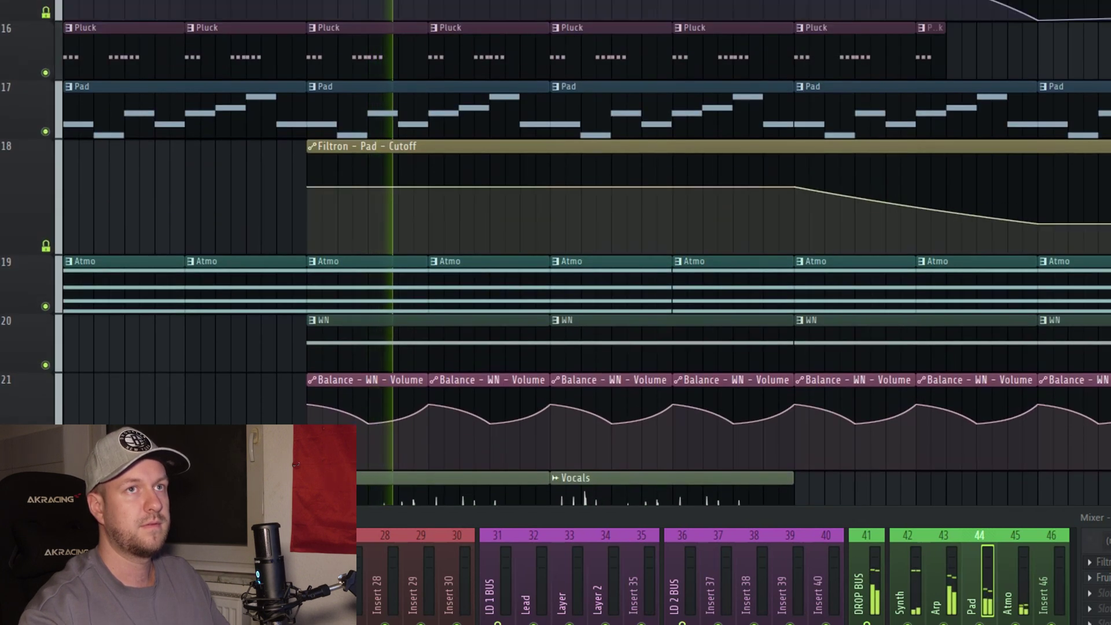
scroll(579, 248, "up", 1)
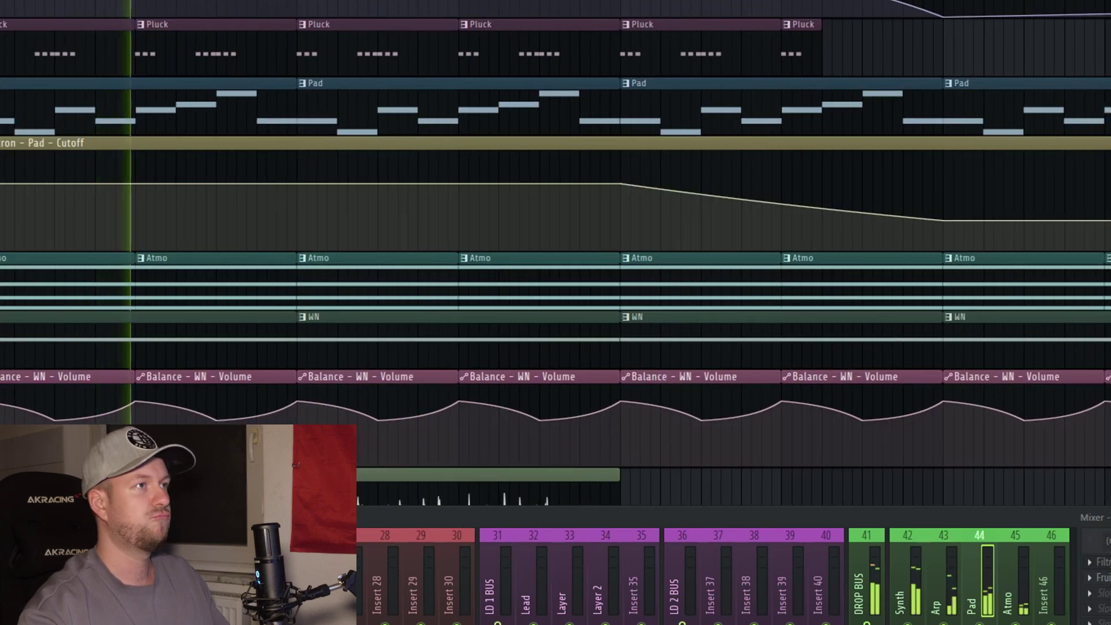
scroll(556, 249, "down", 2)
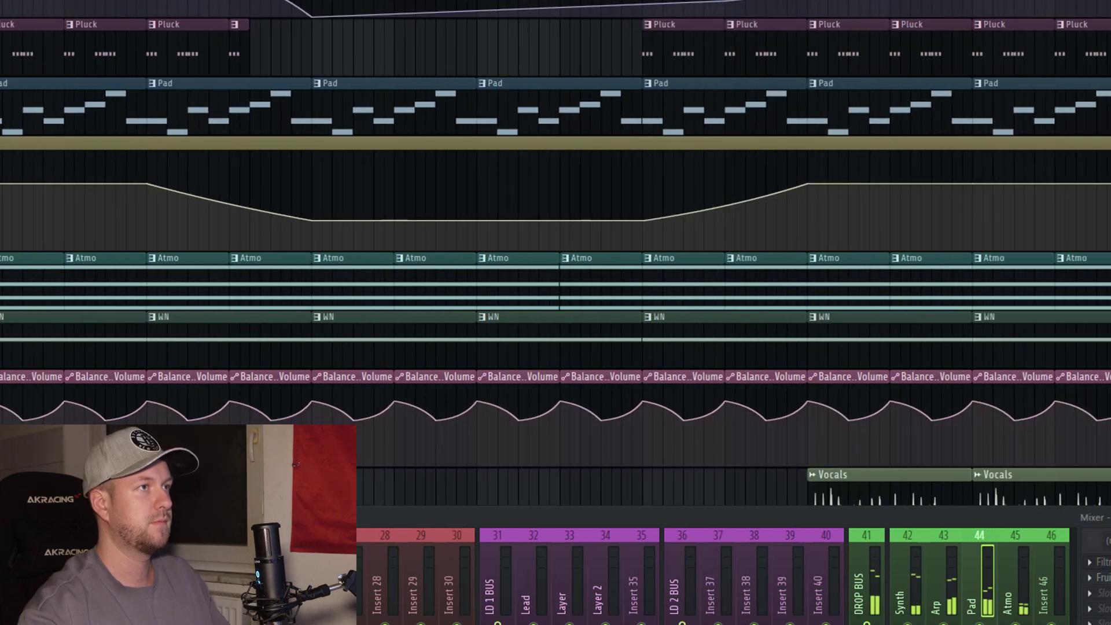
scroll(556, 249, "down", 3)
scroll(555, 249, "down", 2)
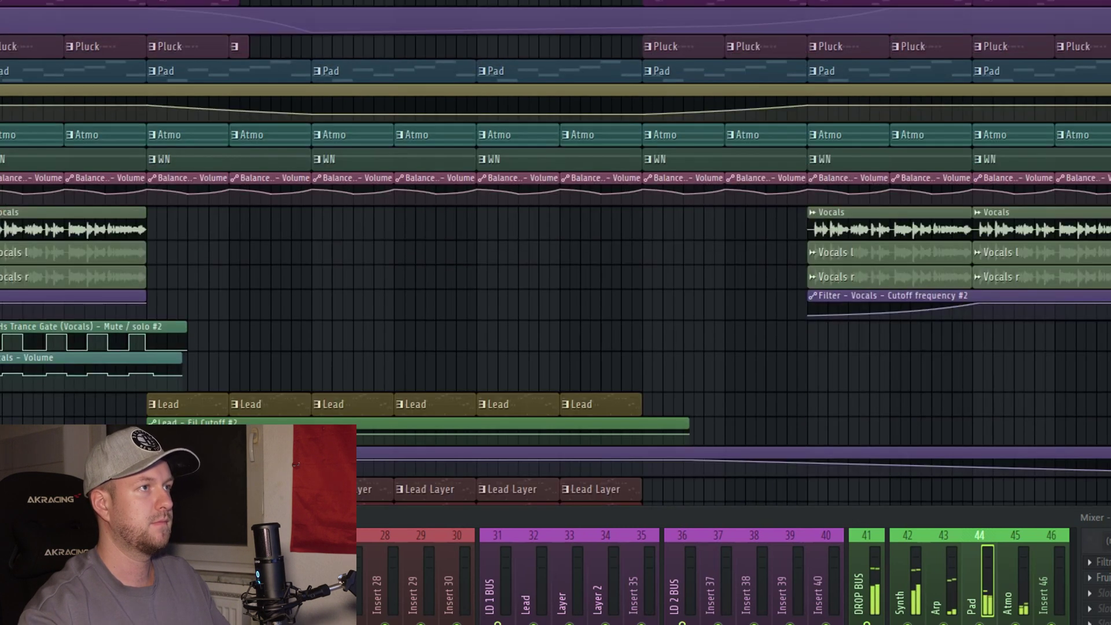
scroll(555, 253, "up", 8)
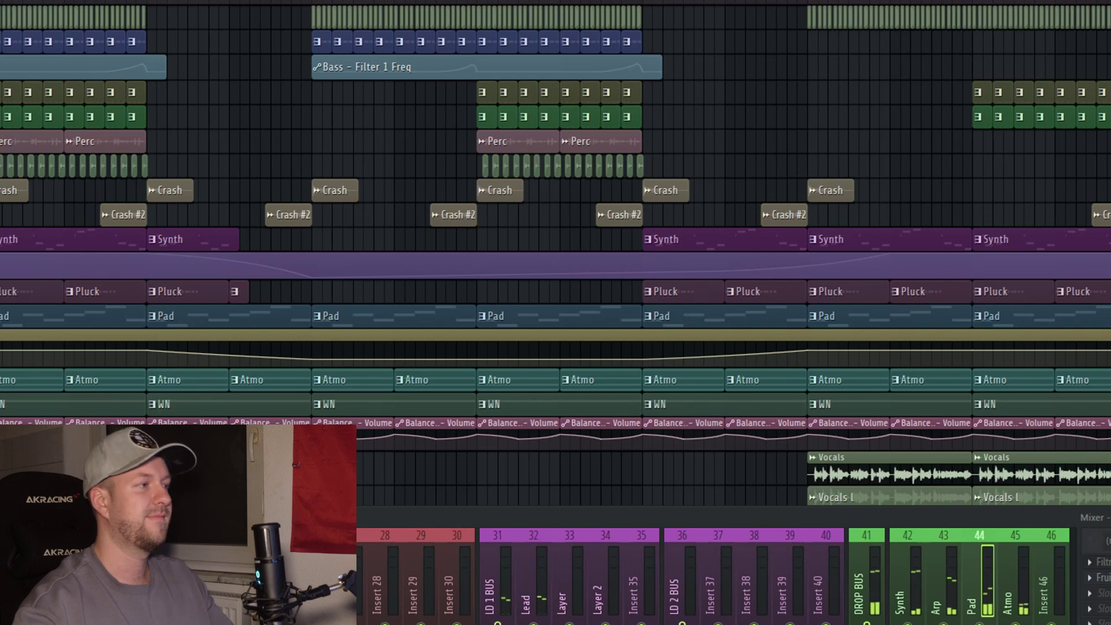
scroll(556, 252, "down", 5)
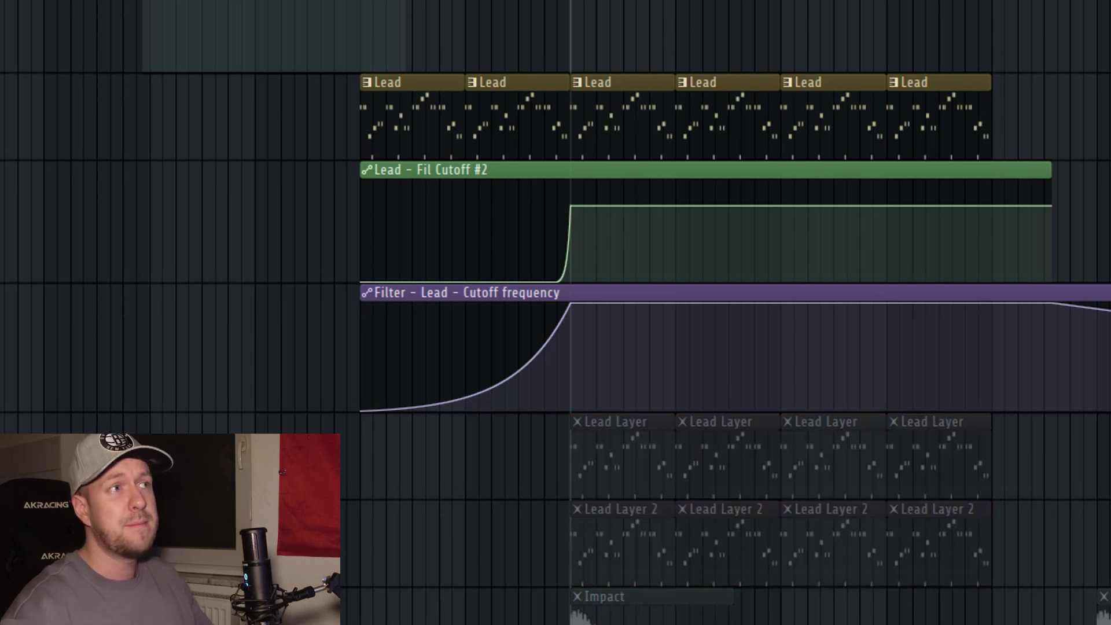
Audition the Lead, Lead Layer and Lead Layer 2 clips one track at a time from bar 33
key("space")
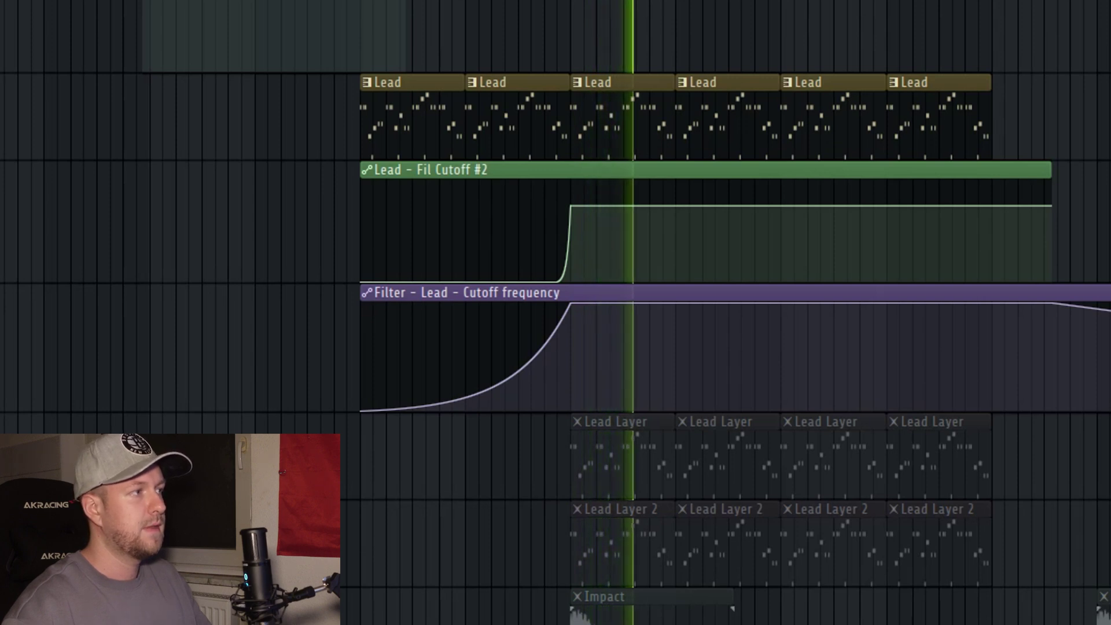
key("space")
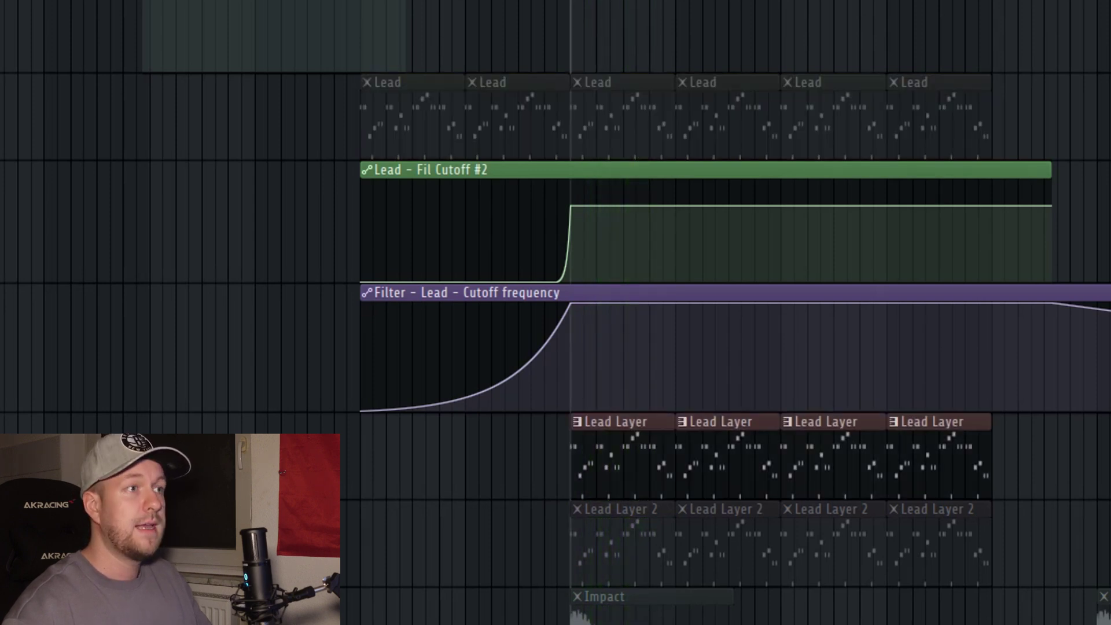
key("space")
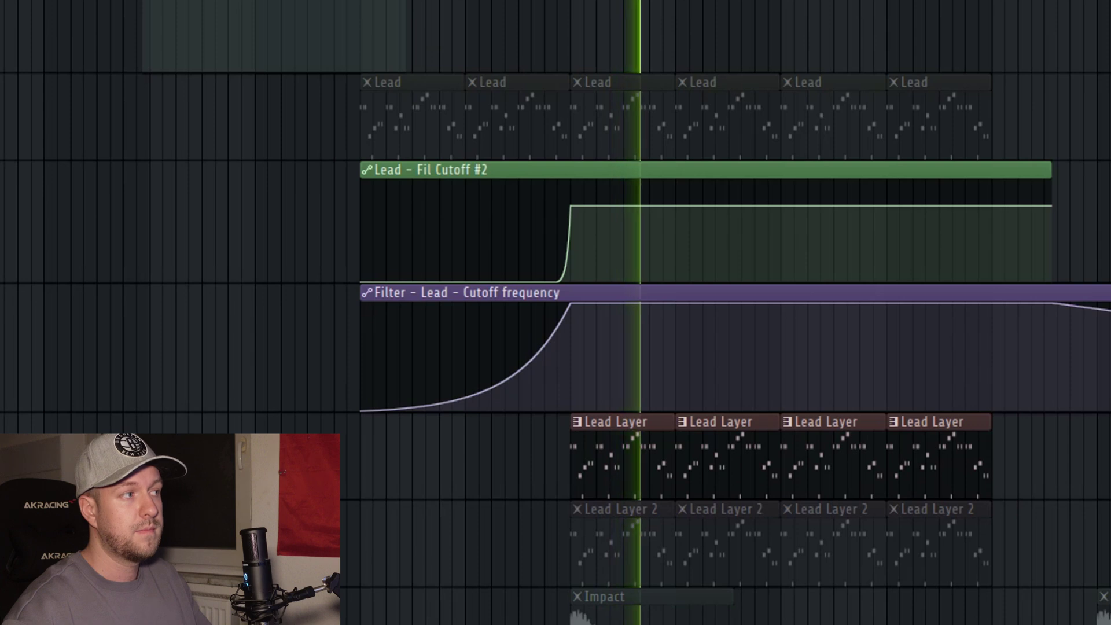
key("space")
left_click(613, 509)
key("space")
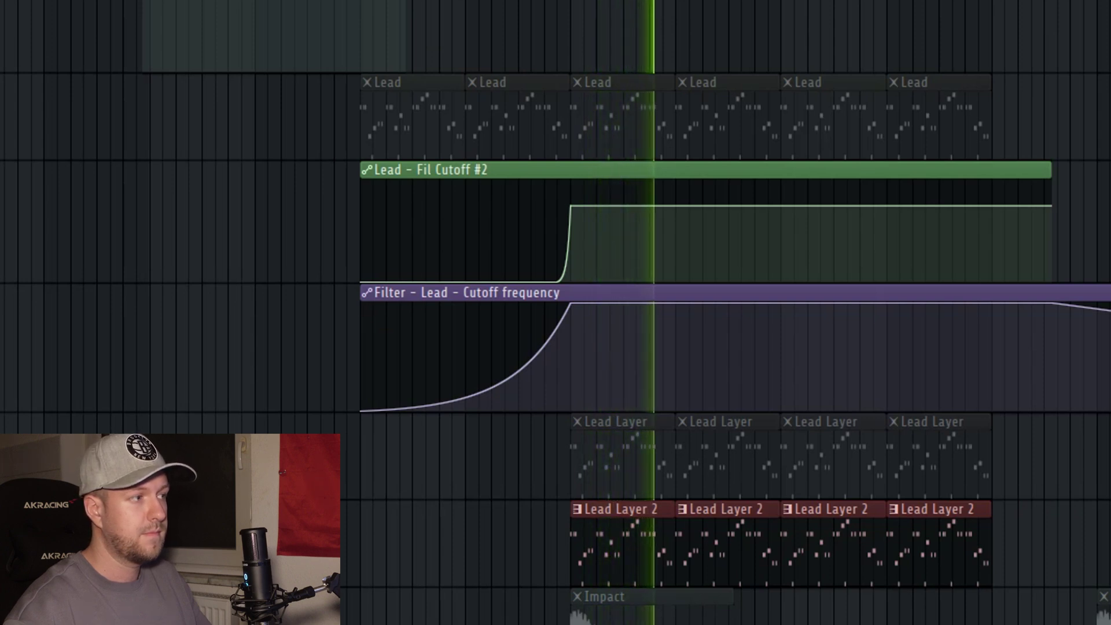
key("space")
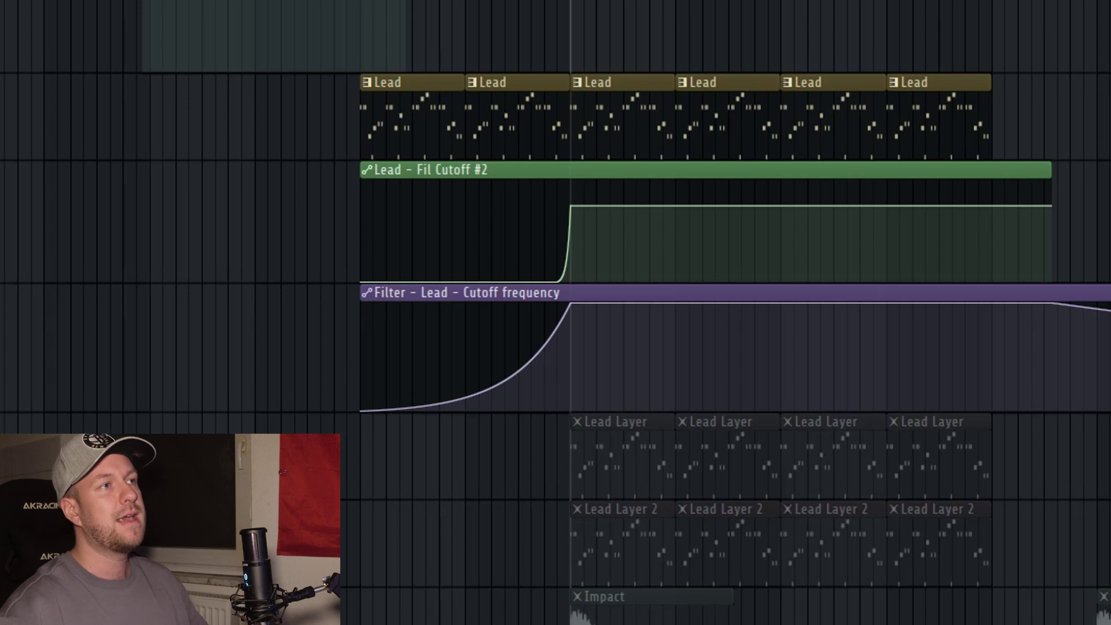
Play the Lead on its own from bar 33 while examining its Fruity Blood Overdrive and CamelCrusher effects
key("space")
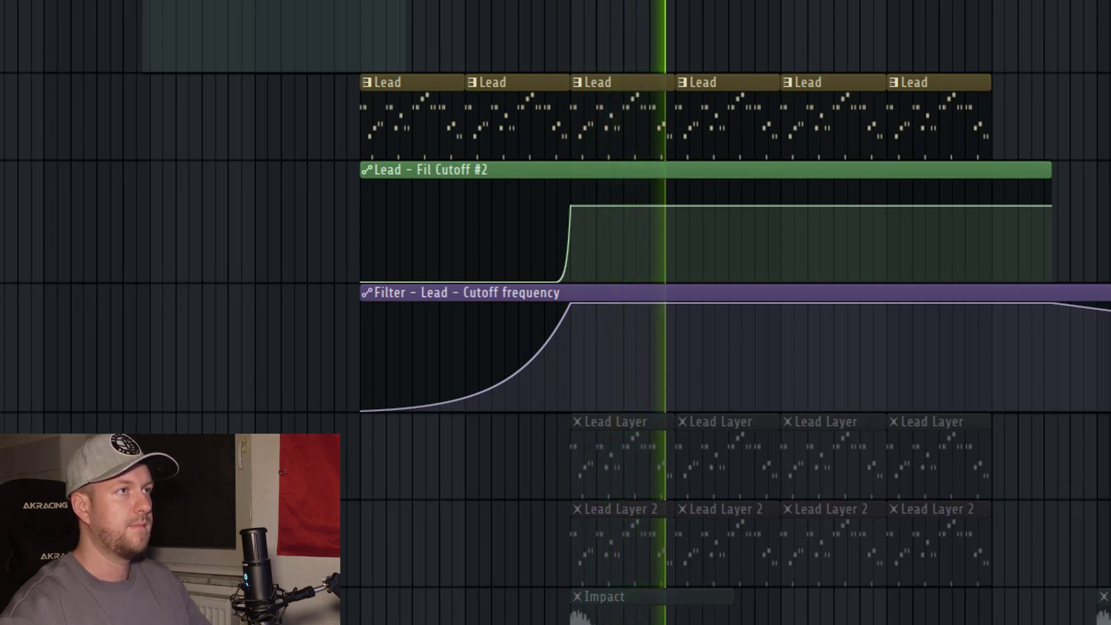
key("space")
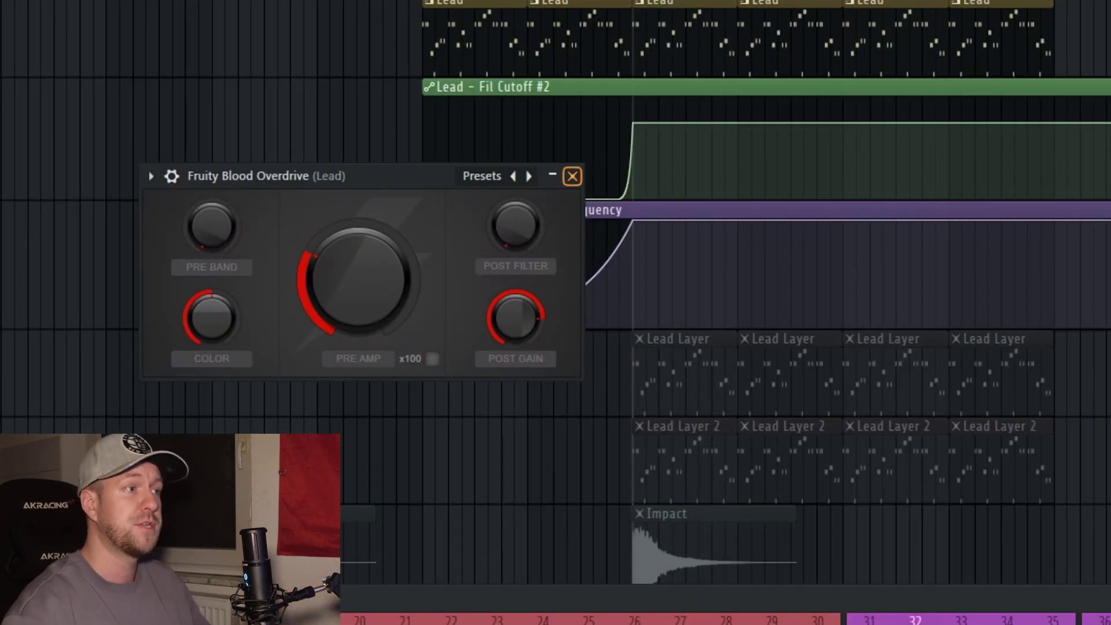
key("space")
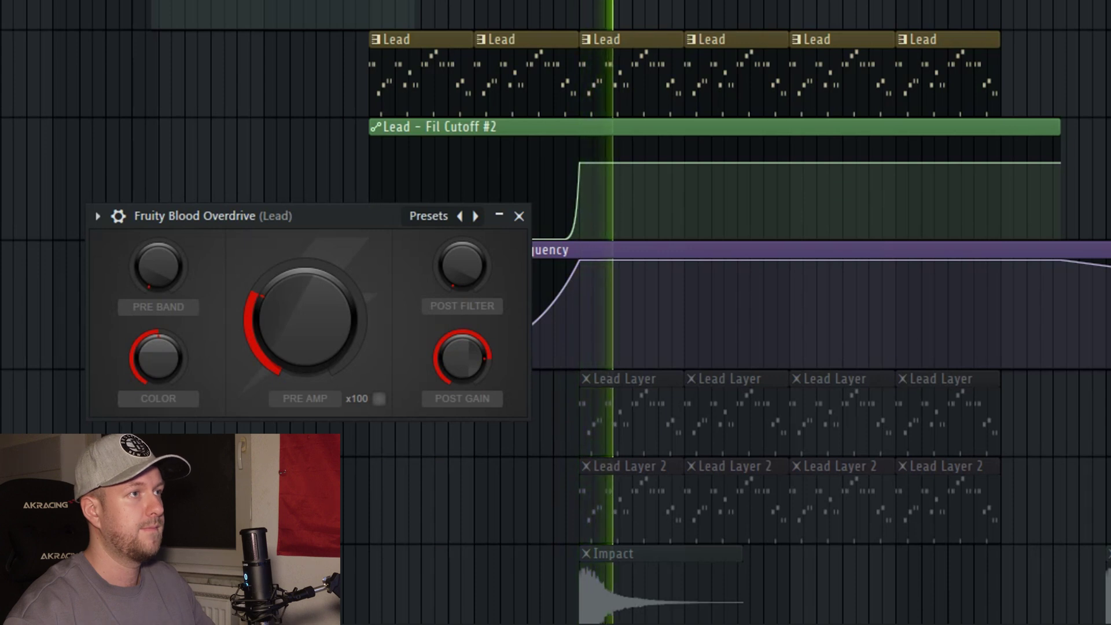
key("space")
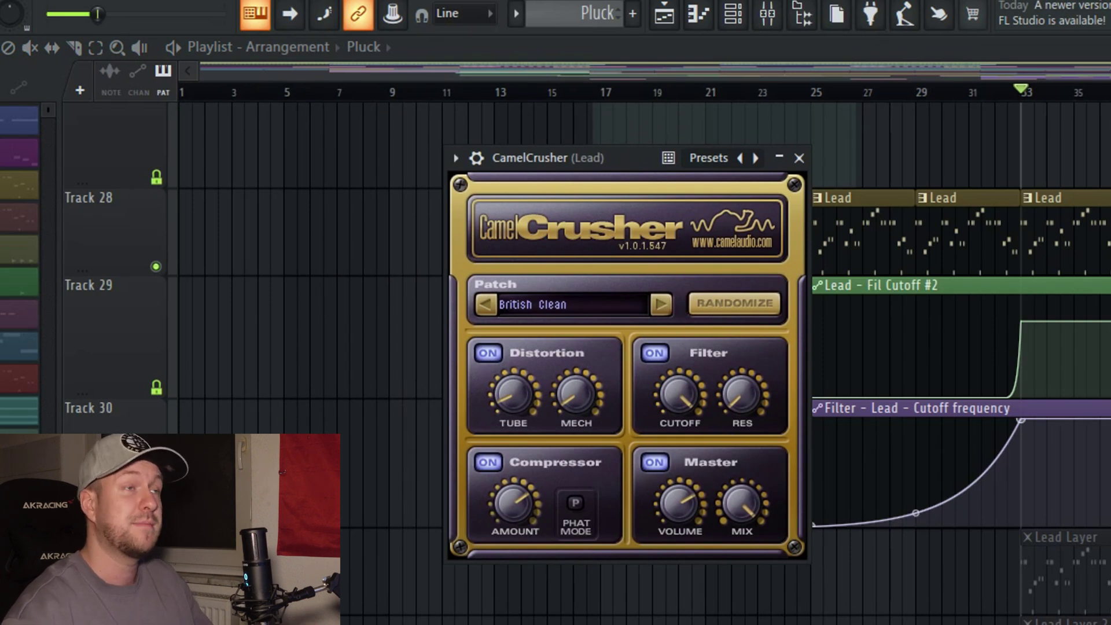
key("space")
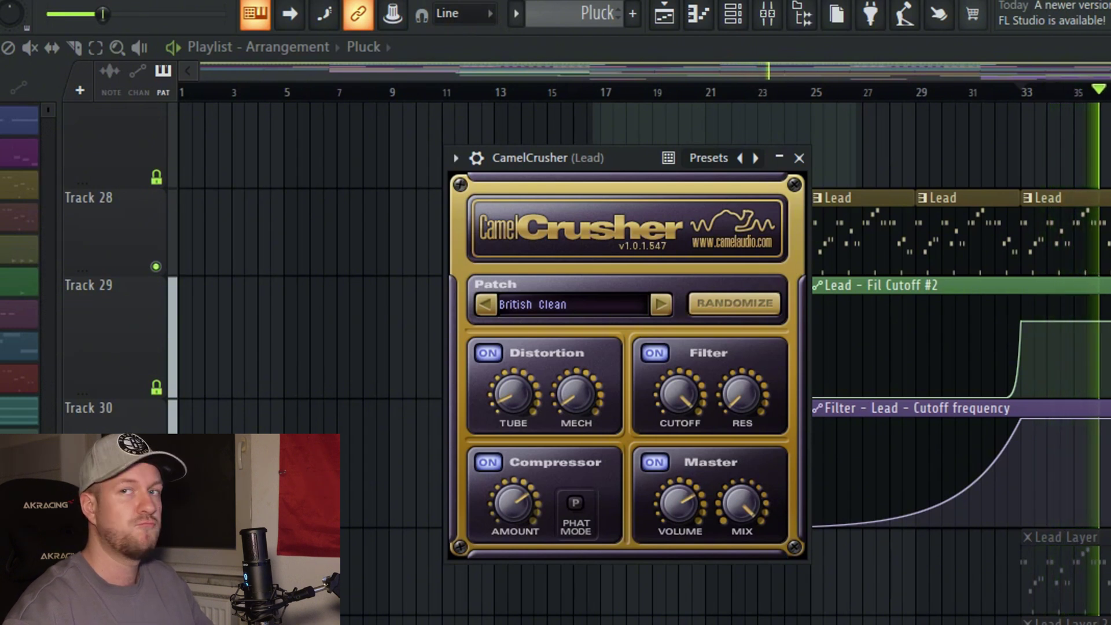
key("space")
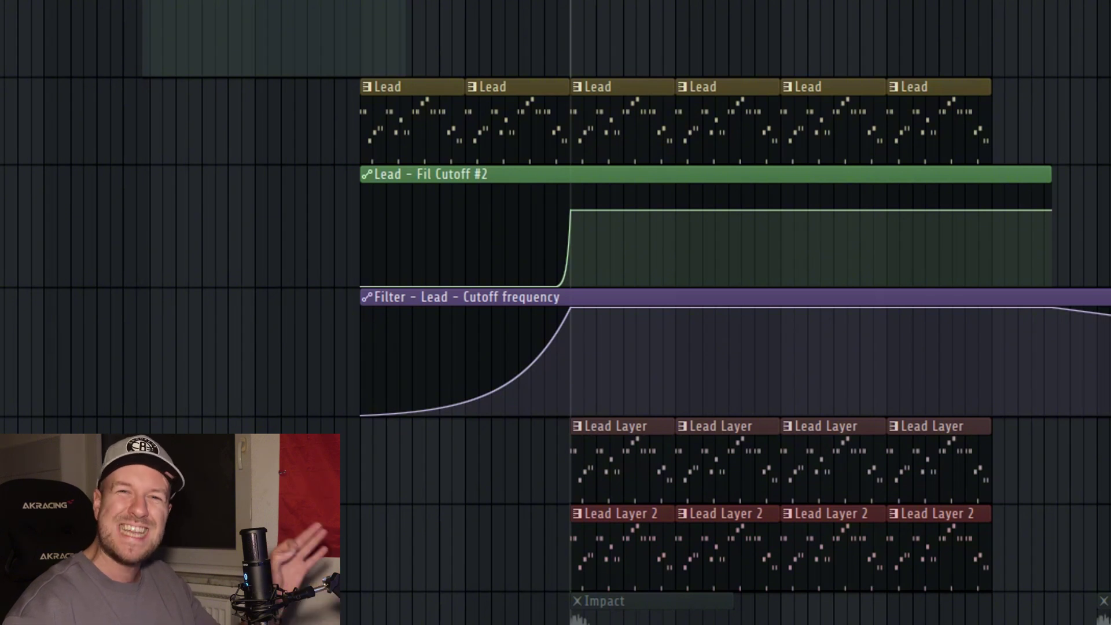
Play the Lead together with Lead Layer and Lead Layer 2 from bar 33
key("space")
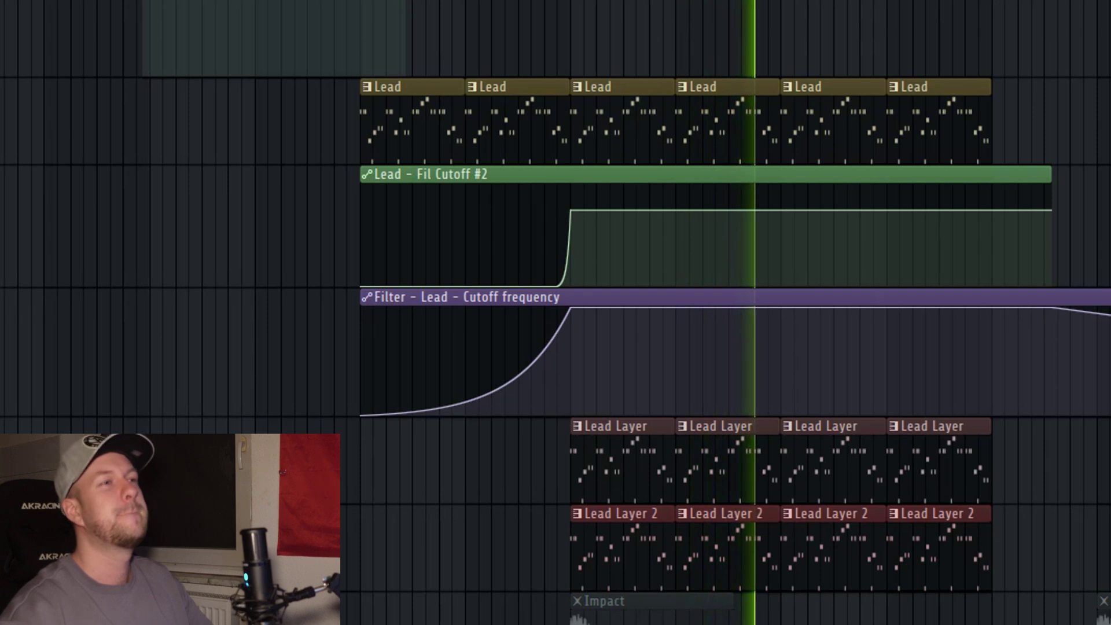
key("space")
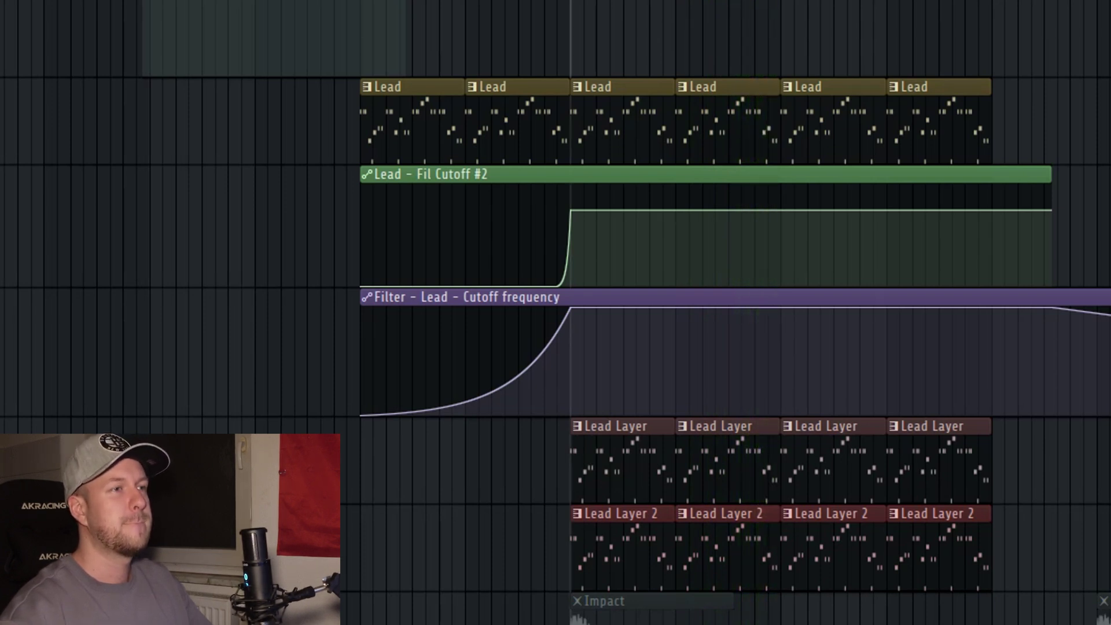
Unmute the kick track and the bass pattern track above the Bass - Filter 1 Freq automation
scroll(556, 312, "up", 15)
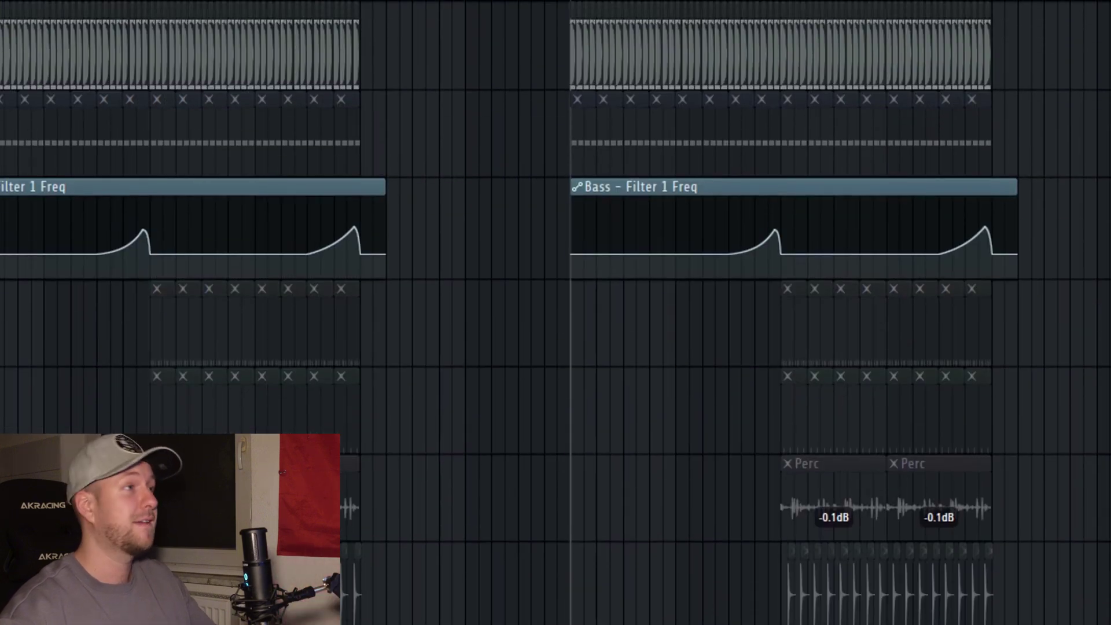
left_click(1, 55)
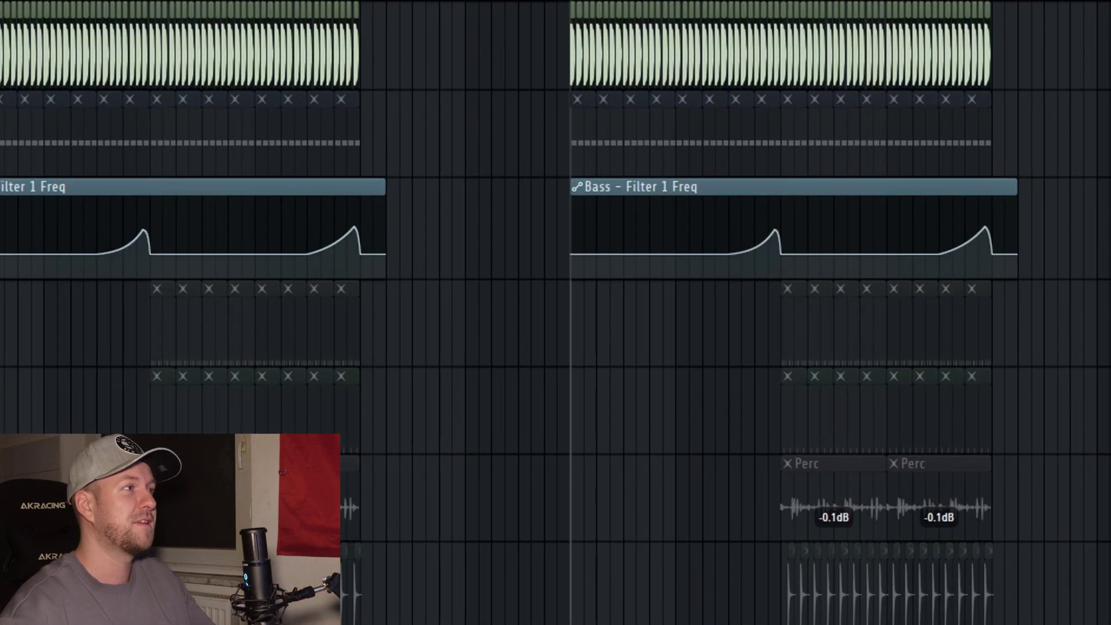
left_click(1, 133)
scroll(556, 313, "down", 1)
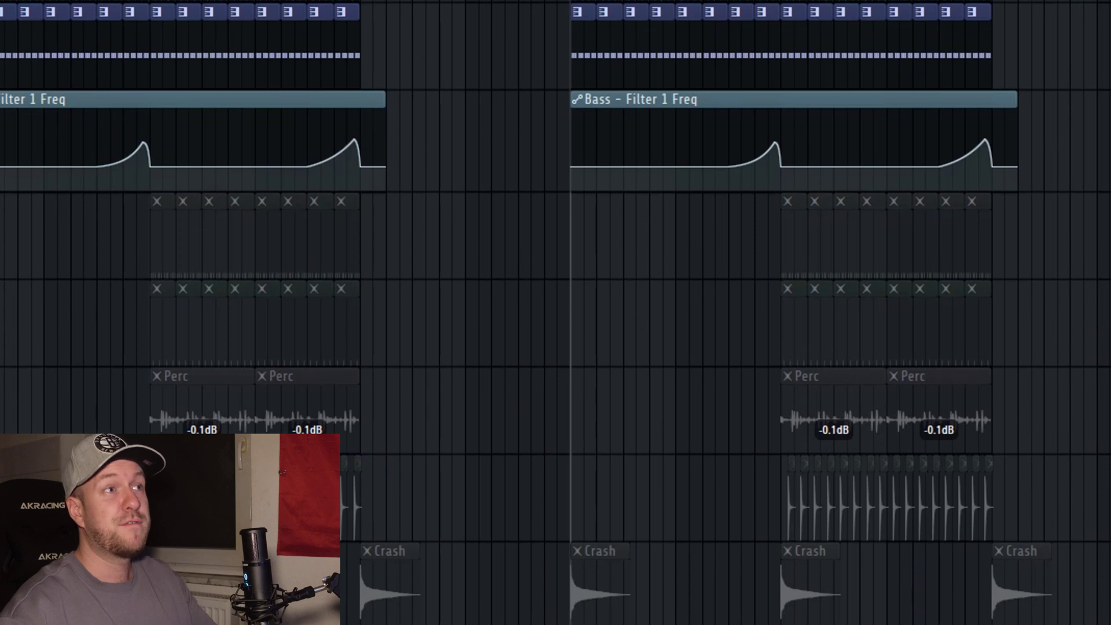
Unmute the two drum pattern tracks below the bass filter automation, the Perc track, the drum sample track beneath it, and the Pad
left_click(1, 236)
left_click(1, 323)
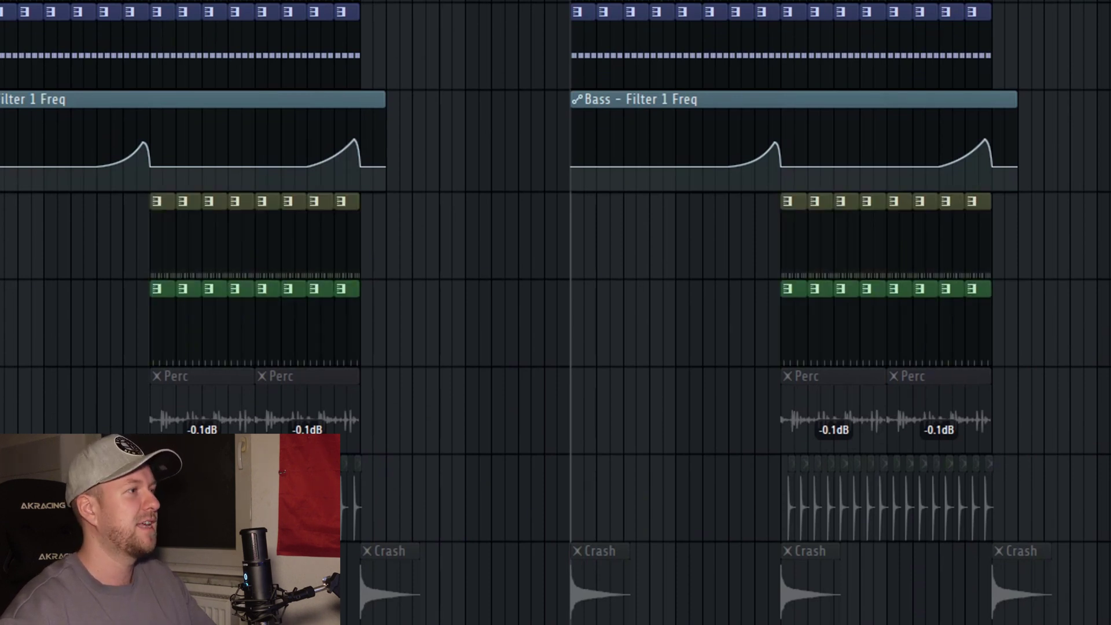
left_click(1, 411)
left_click(1, 498)
scroll(556, 312, "down", 5)
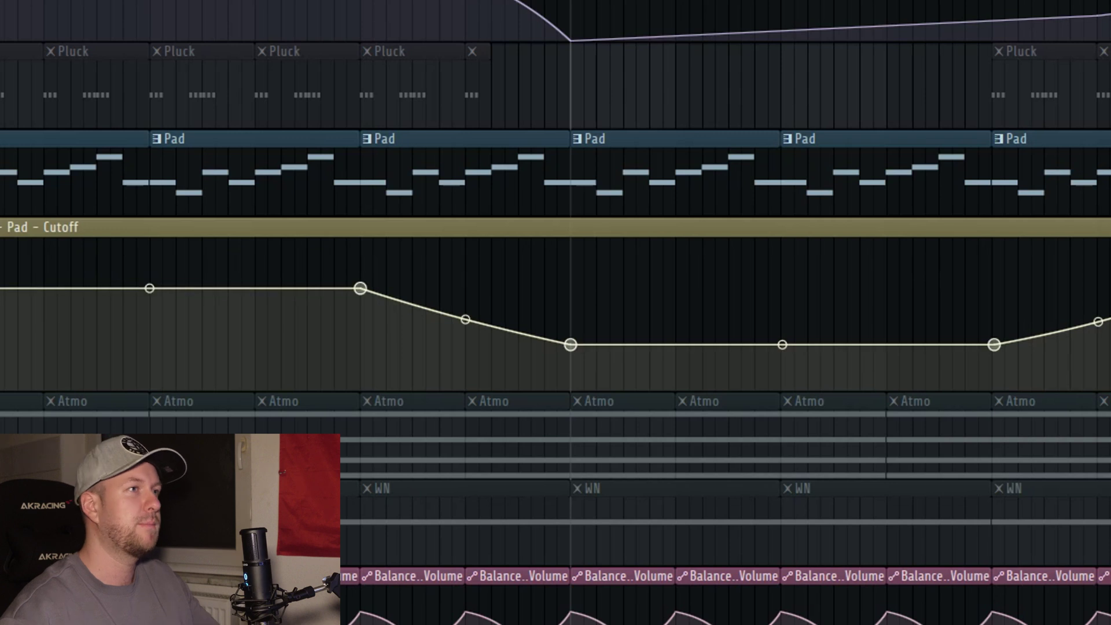
Play the layered leads together with the kick, bass, drums and Pad from bar 33 through the end of the Lead clips
scroll(571, 312, "up", 8)
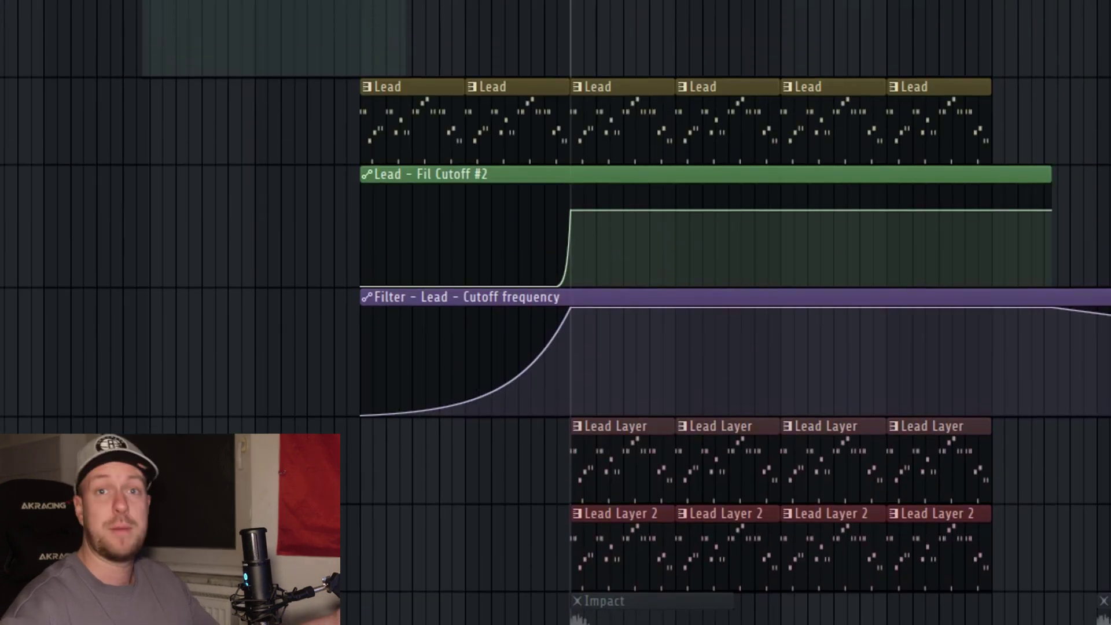
key("space")
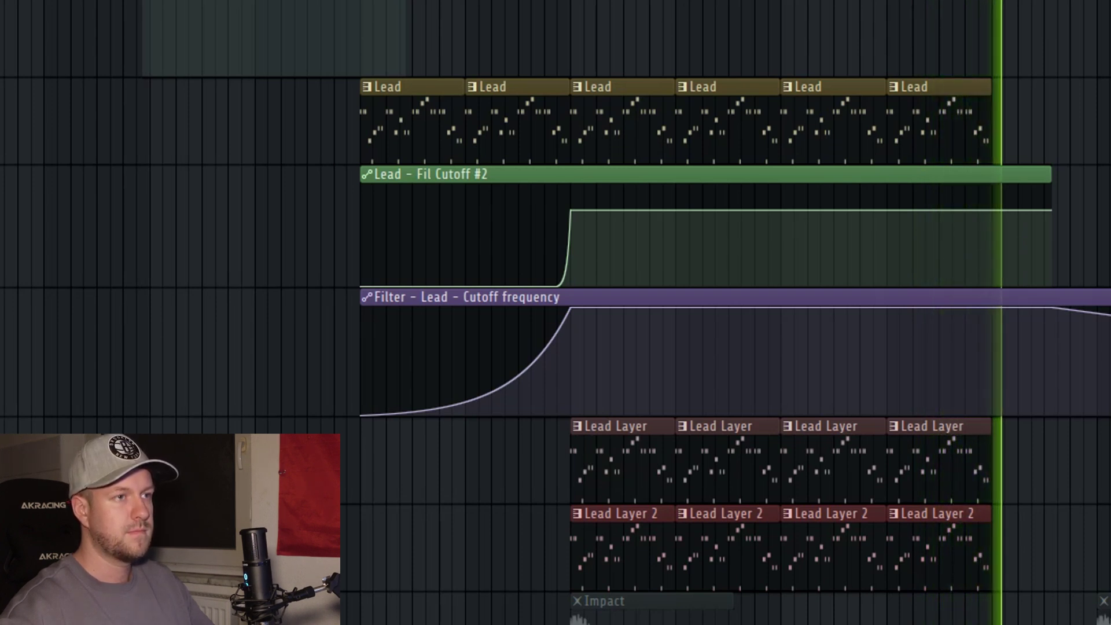
key("space")
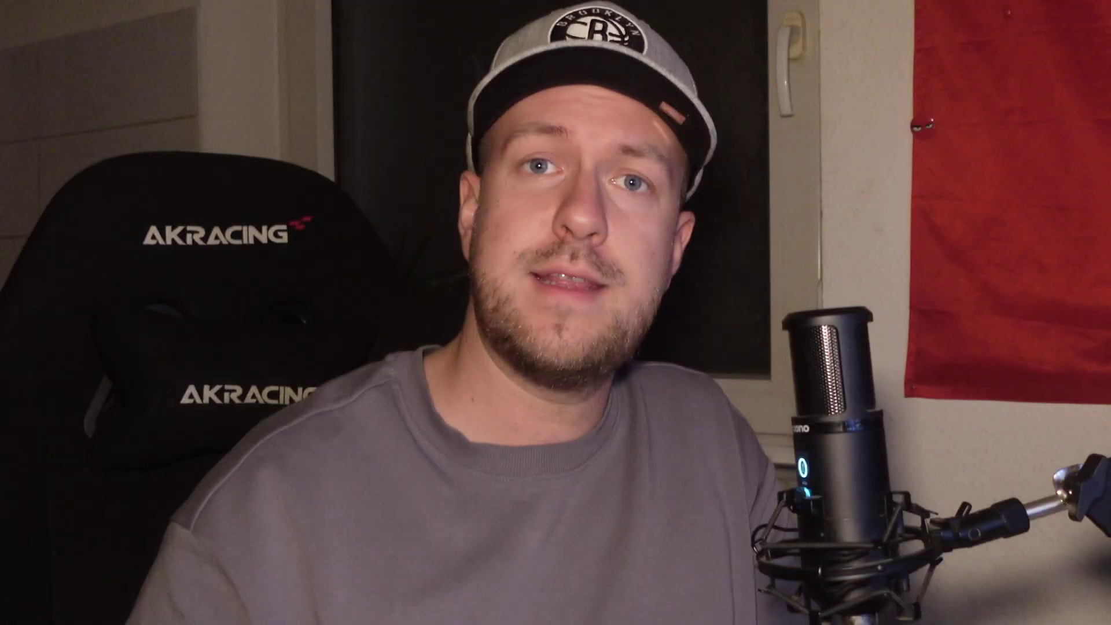